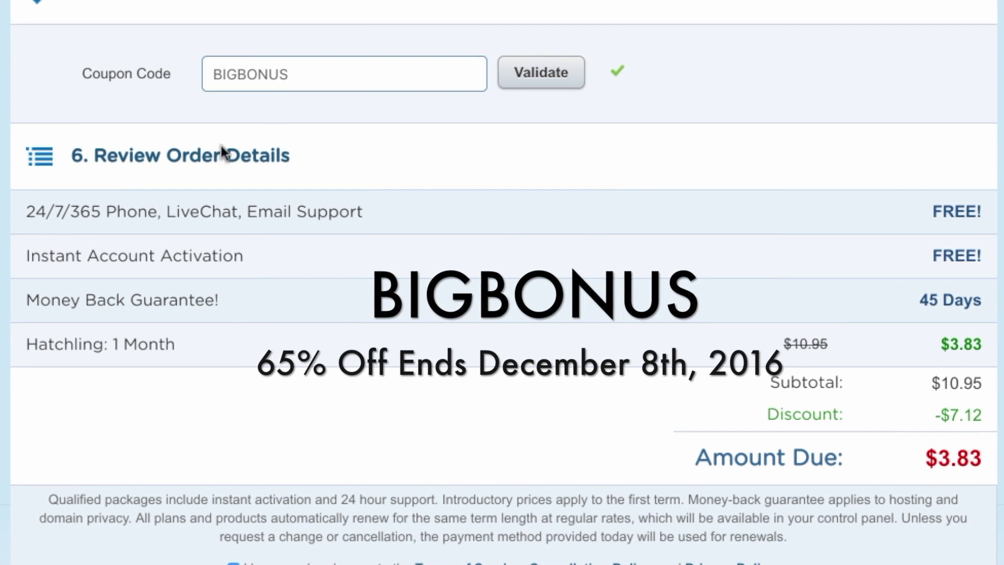
- Highlight the BIGBONUS coupon code and the struck-through $10.95 Hatchling price on the checkout page
{"action": "double_click", "coordinate": [249, 75]}
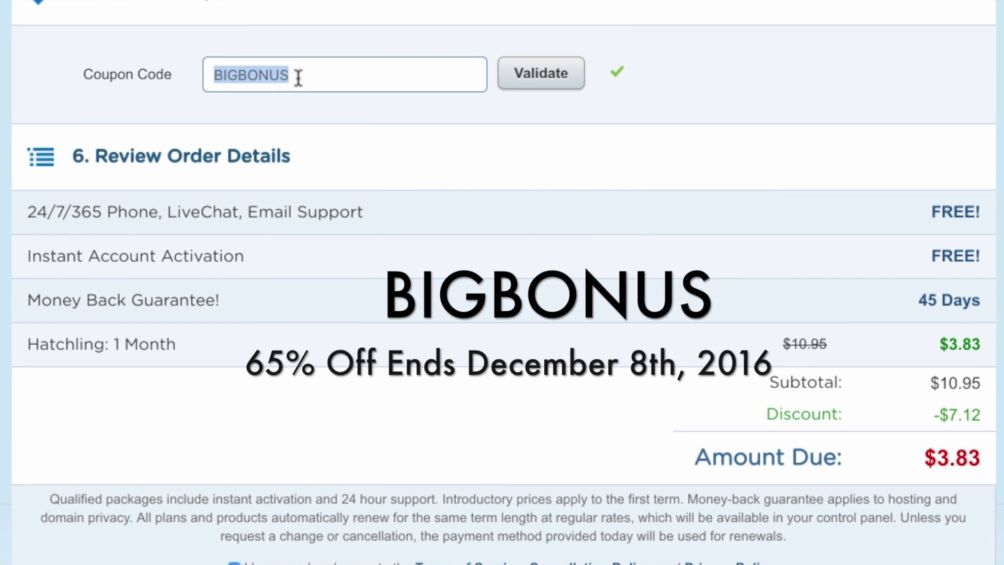
{"action": "left_click", "coordinate": [242, 75]}
{"action": "double_click", "coordinate": [230, 75]}
{"action": "left_click", "coordinate": [302, 79]}
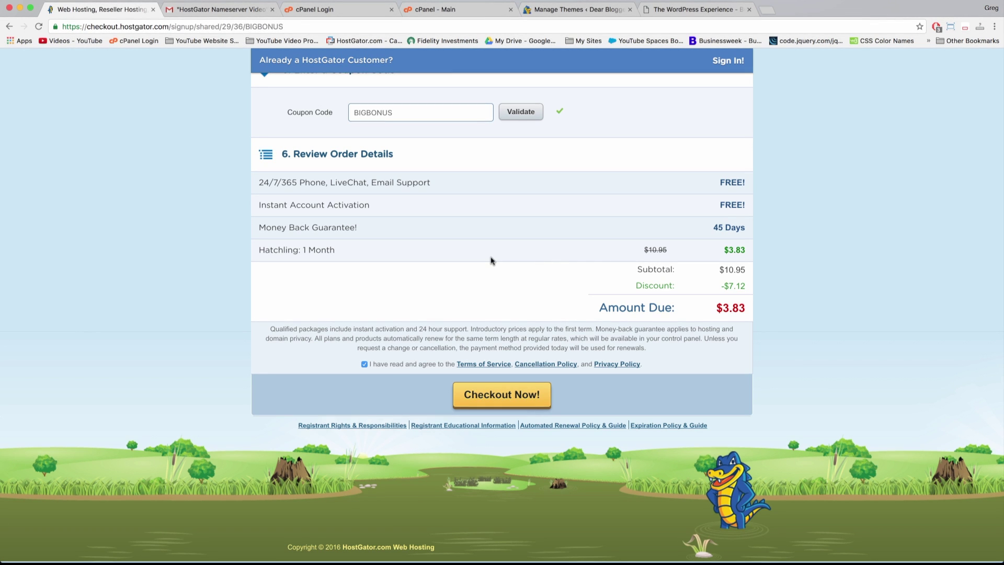
{"action": "double_click", "coordinate": [375, 112]}
{"action": "left_click", "coordinate": [395, 113]}
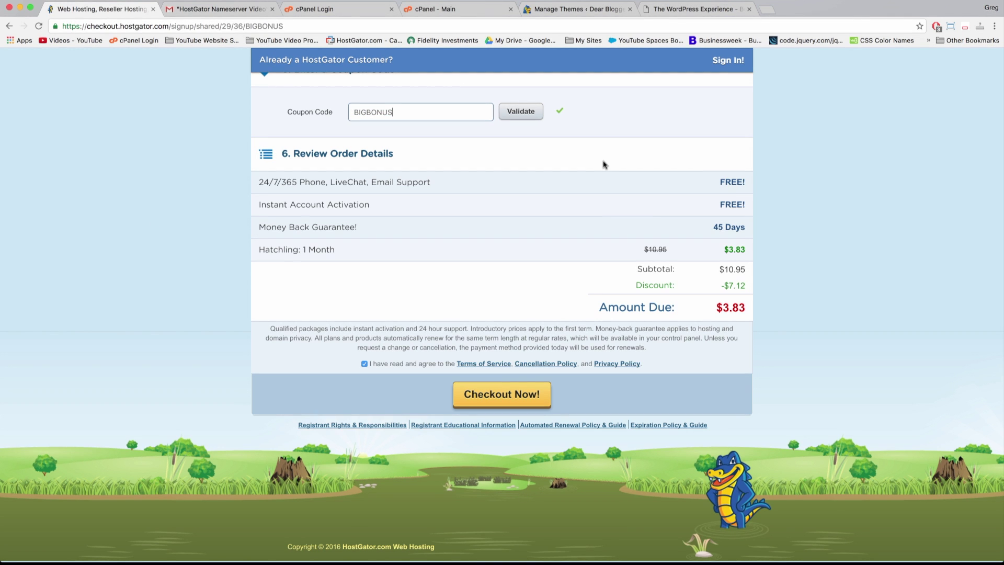
{"action": "left_click_drag", "start_coordinate": [642, 249], "coordinate": [671, 249]}
{"action": "left_click", "coordinate": [664, 248]}
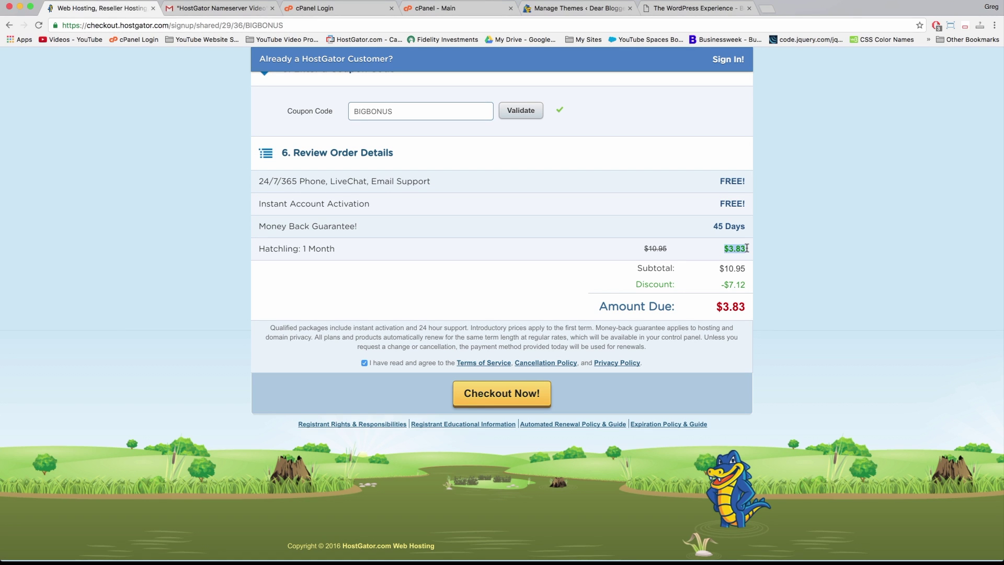
- Search for google and open google.com, then load hostgator.com in the same tab
{"action": "left_click", "coordinate": [134, 25]}
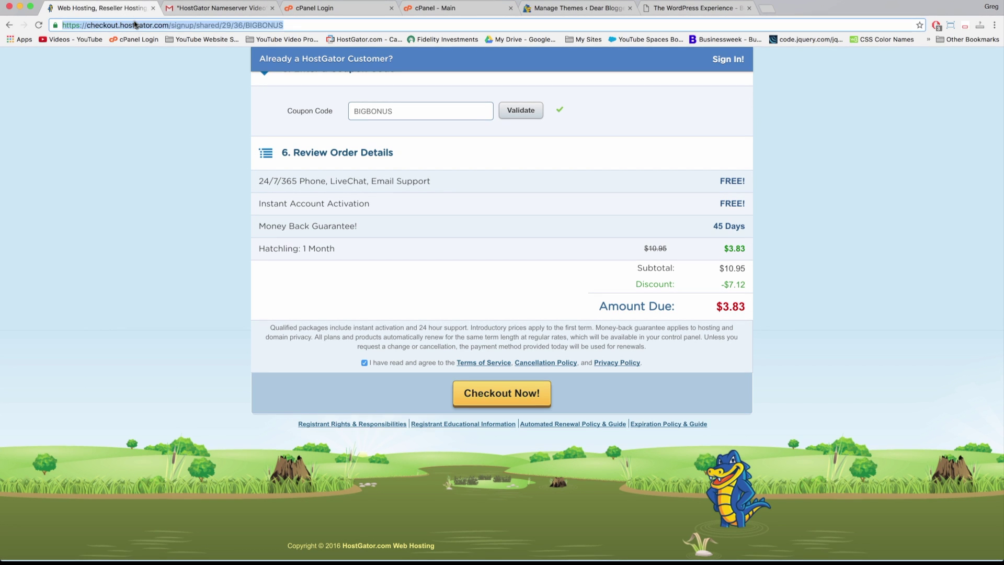
{"action": "type", "text": "google"}
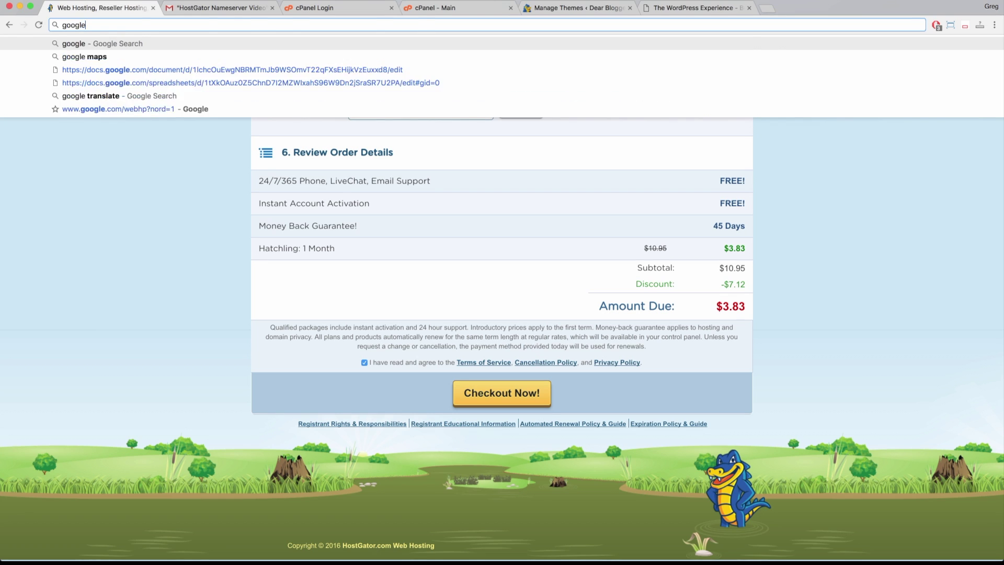
{"action": "key", "text": "Return"}
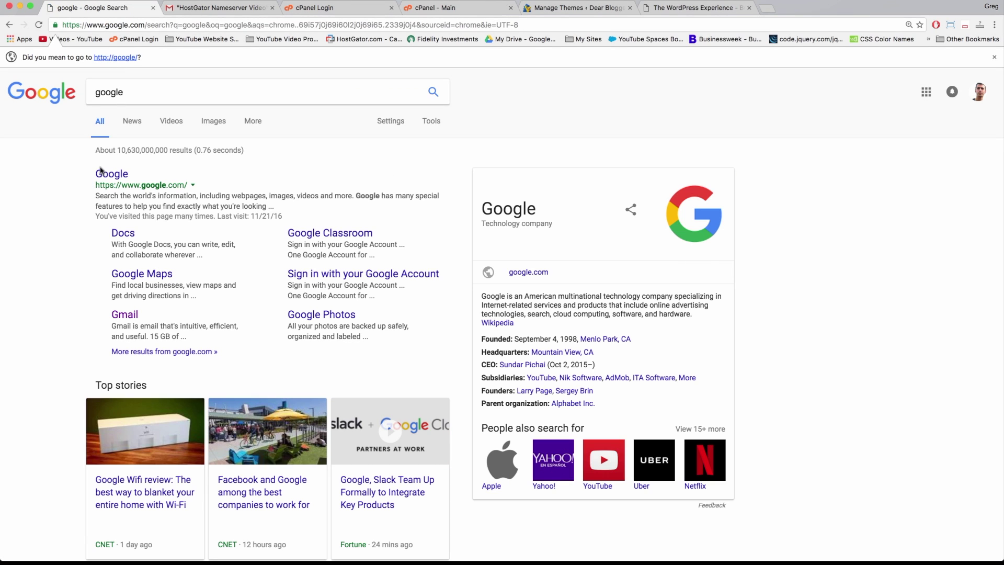
{"action": "left_click", "coordinate": [109, 174]}
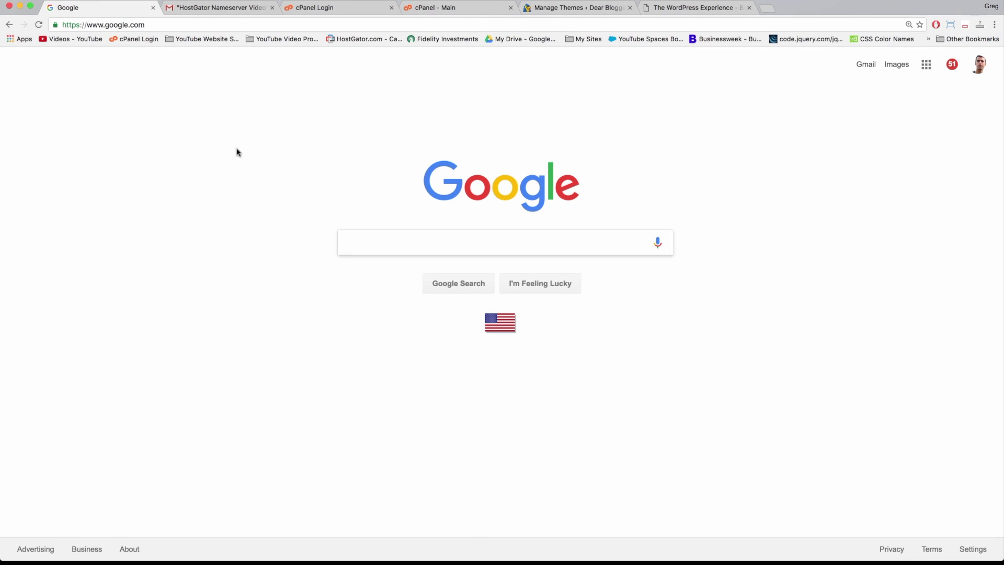
{"action": "left_click", "coordinate": [133, 26]}
{"action": "type", "text": "hostgator"}
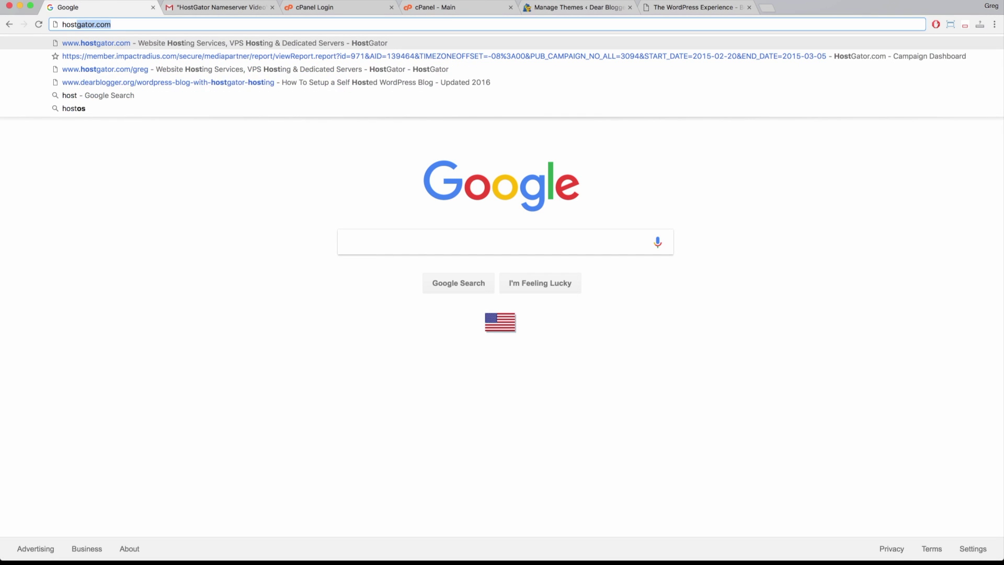
{"action": "type", "text": ".com"}
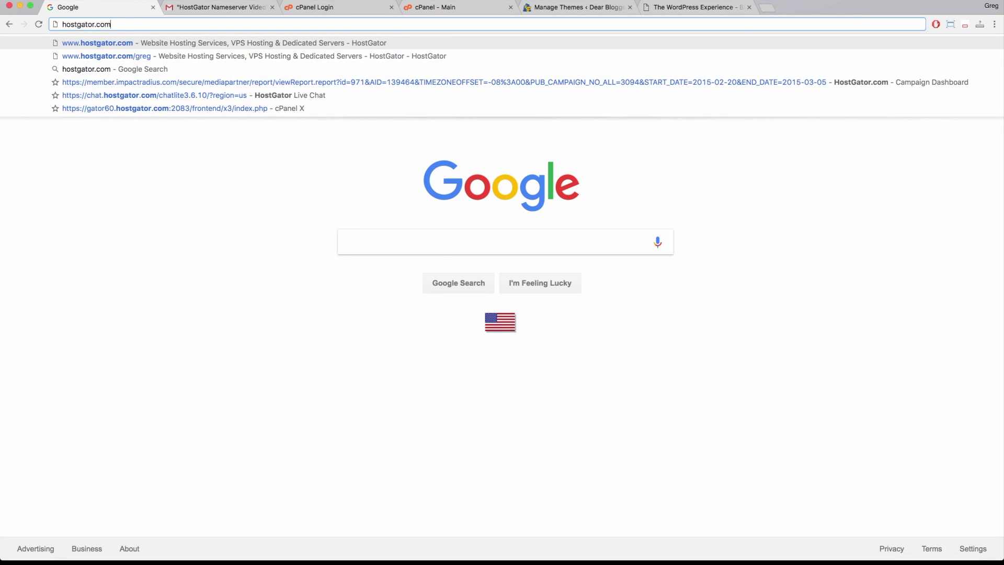
{"action": "key", "text": "Return"}
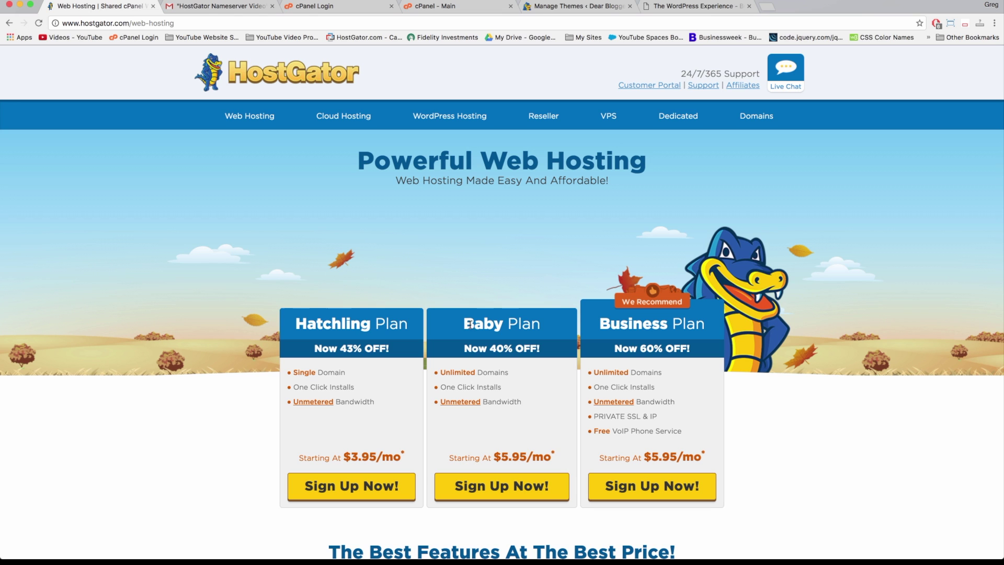
- Scroll the Web Hosting page and highlight the Hatchling plan's discount, features and price
{"action": "scroll", "coordinate": [523, 329], "scroll_direction": "down", "scroll_amount": 5}
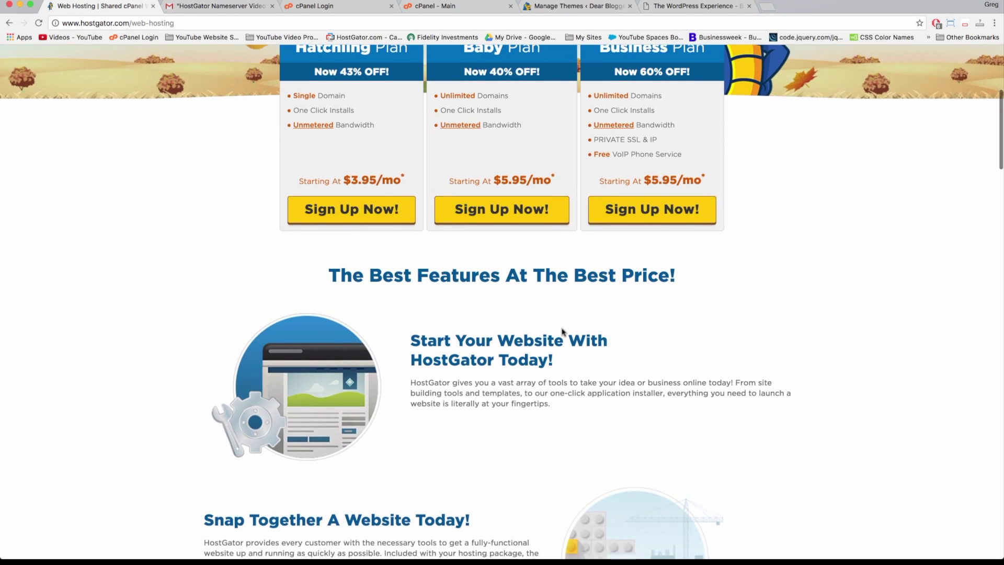
{"action": "scroll", "coordinate": [564, 331], "scroll_direction": "up", "scroll_amount": 1}
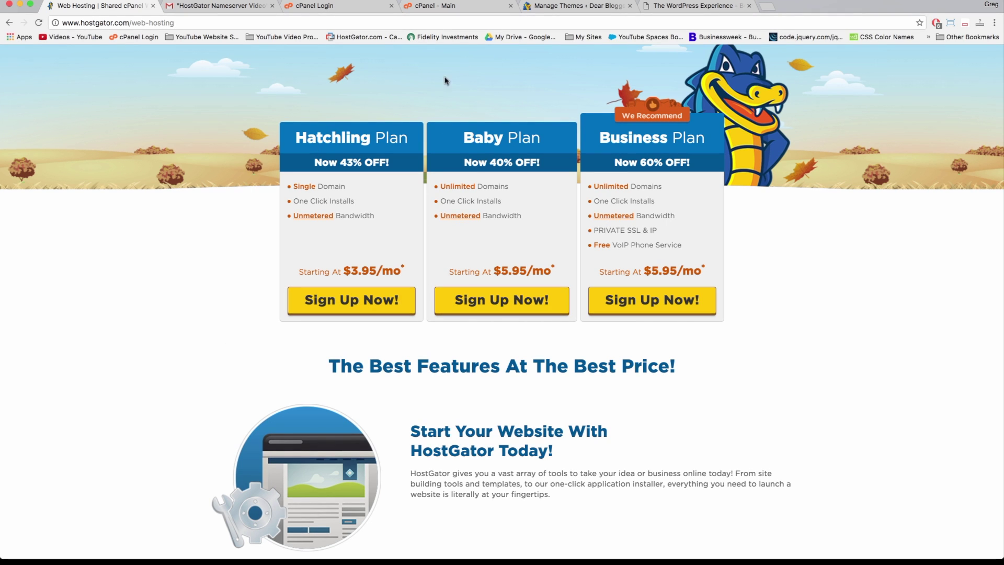
{"action": "scroll", "coordinate": [461, 231], "scroll_direction": "up", "scroll_amount": 3}
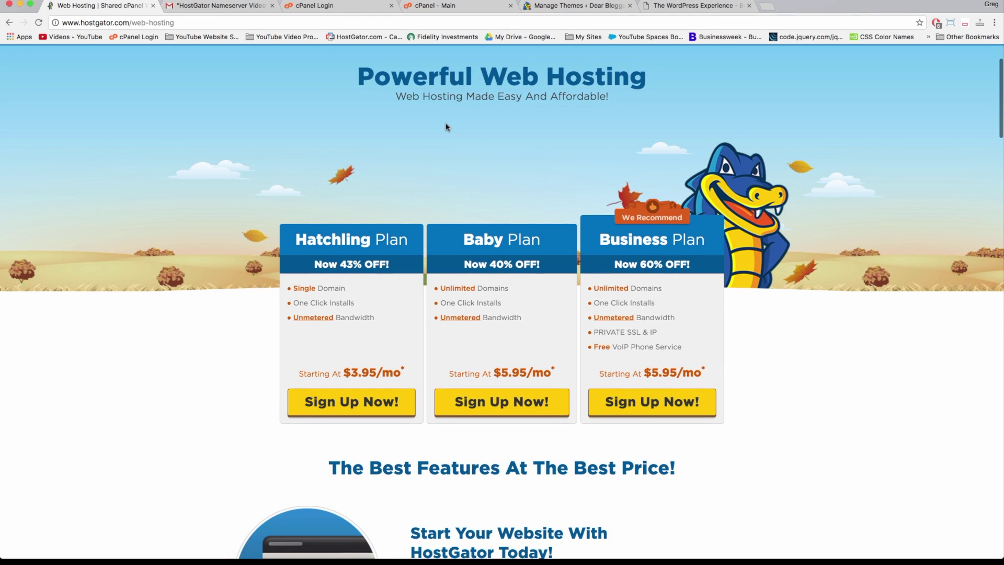
{"action": "scroll", "coordinate": [446, 126], "scroll_direction": "up", "scroll_amount": 2}
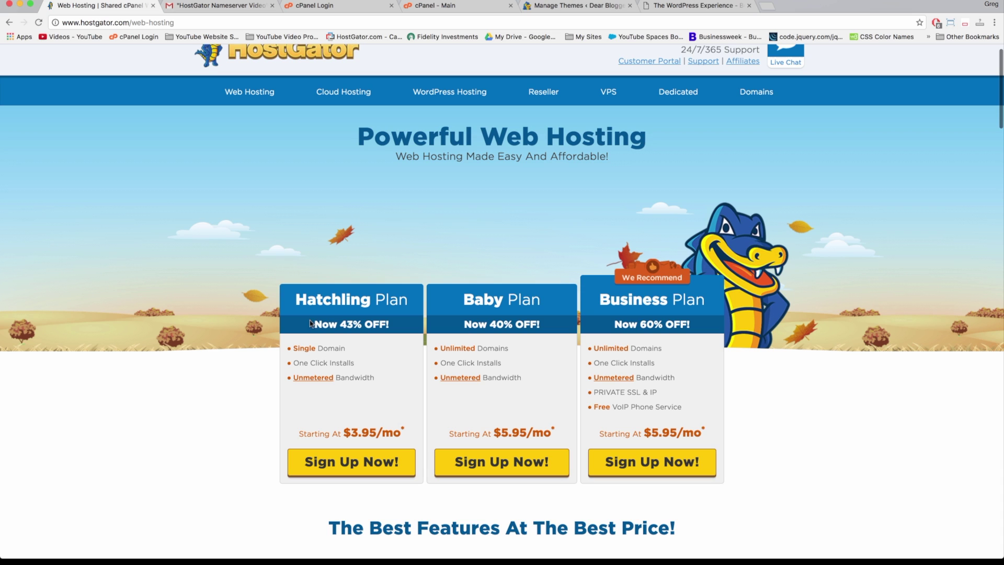
{"action": "left_click_drag", "start_coordinate": [314, 323], "coordinate": [547, 322]}
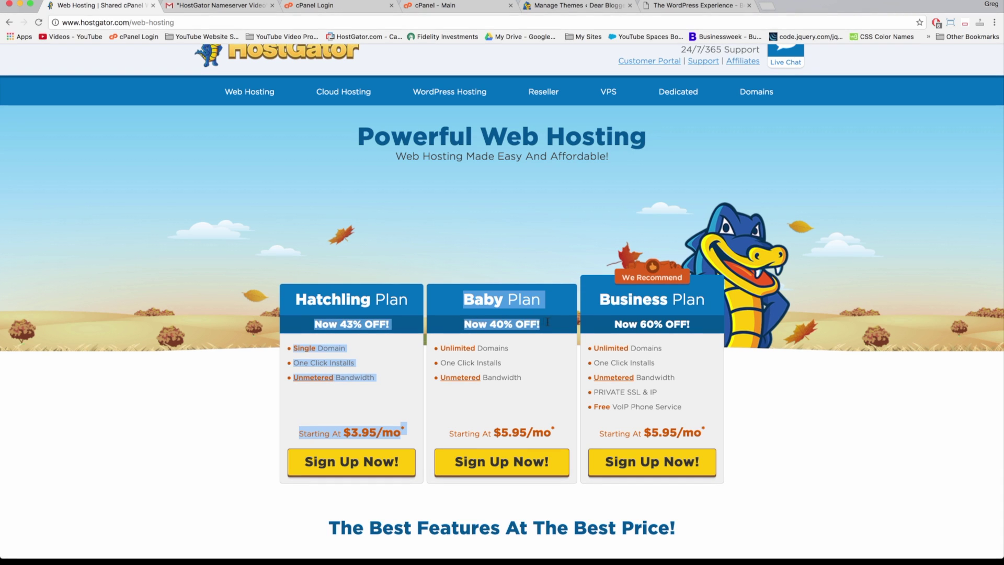
{"action": "left_click", "coordinate": [555, 321]}
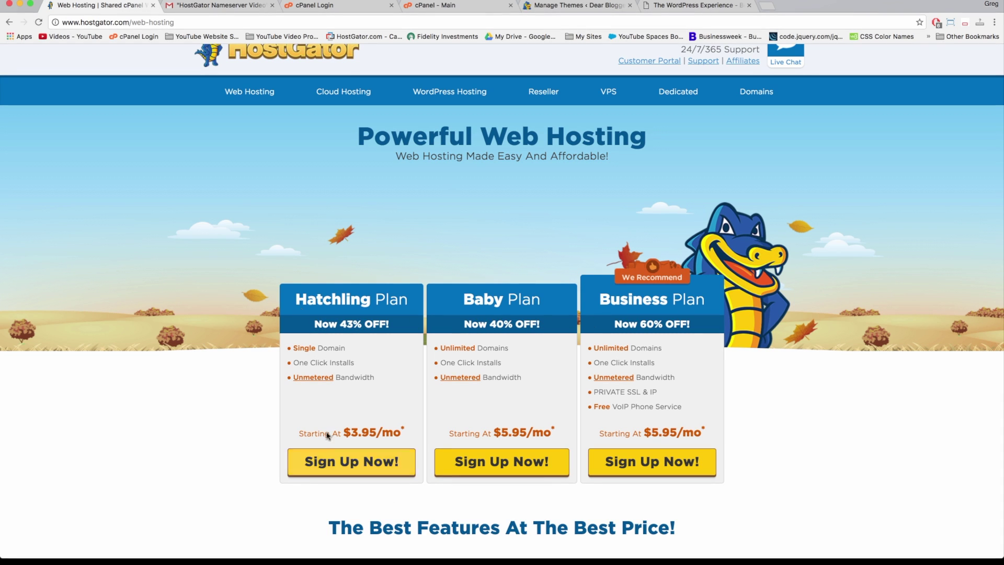
{"action": "scroll", "coordinate": [514, 434], "scroll_direction": "down", "scroll_amount": 3}
{"action": "scroll", "coordinate": [513, 434], "scroll_direction": "up", "scroll_amount": 3}
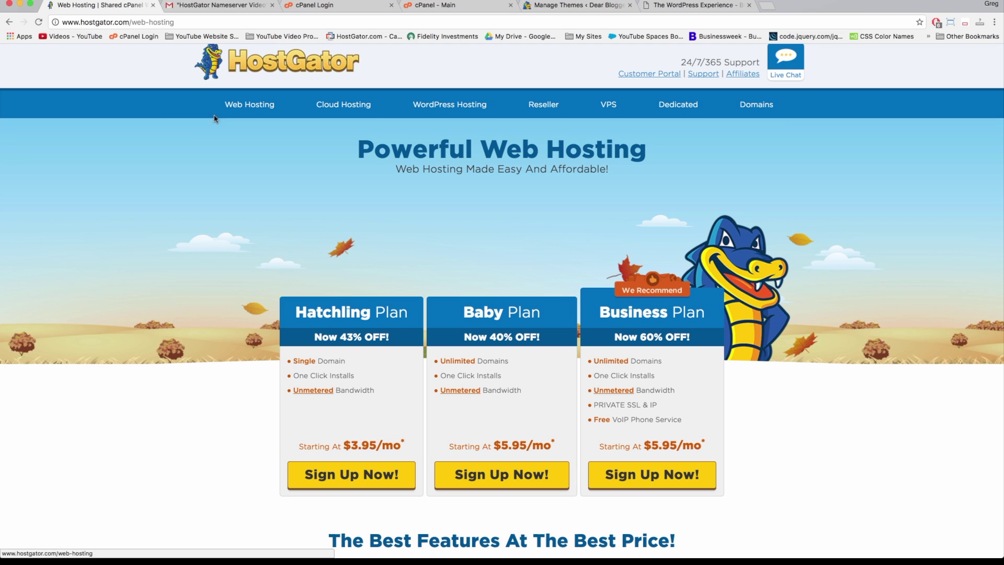
- Replace 'web-hosting' in the address with 'greg' to open the HostGator promo page
{"action": "left_click", "coordinate": [134, 22]}
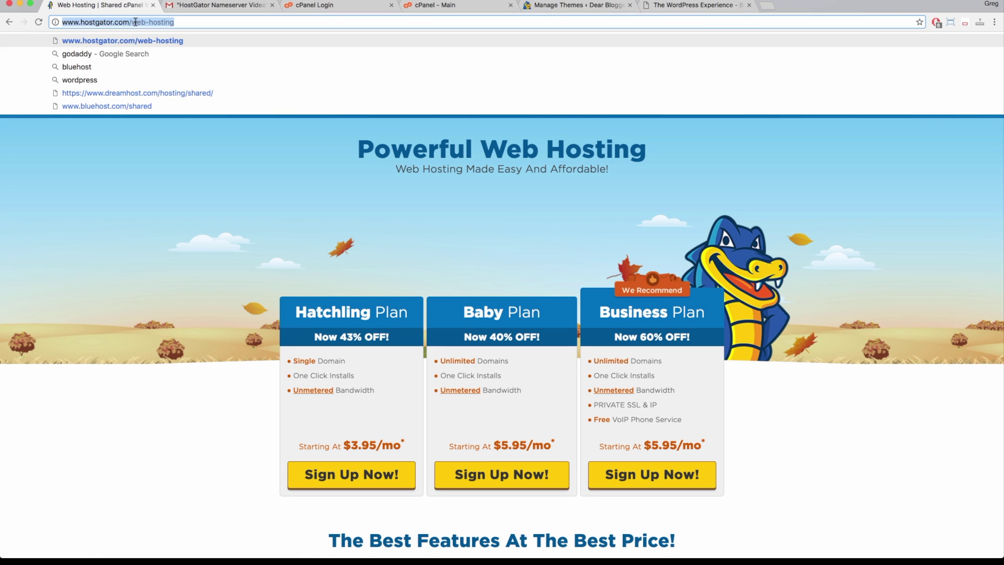
{"action": "left_click", "coordinate": [134, 22]}
{"action": "left_click_drag", "start_coordinate": [175, 22], "coordinate": [133, 19]}
{"action": "key", "text": "BackSpace"}
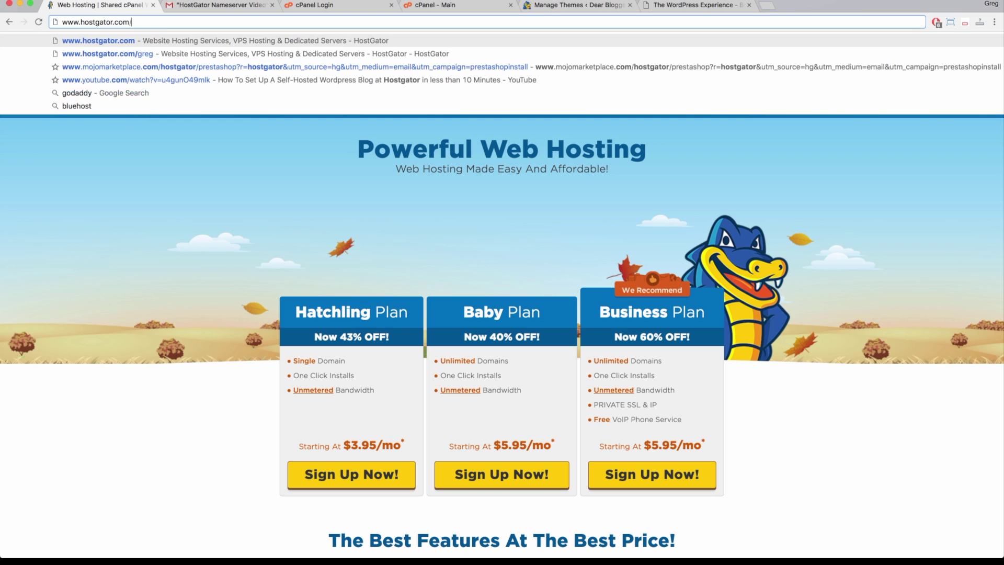
{"action": "type", "text": "greg"}
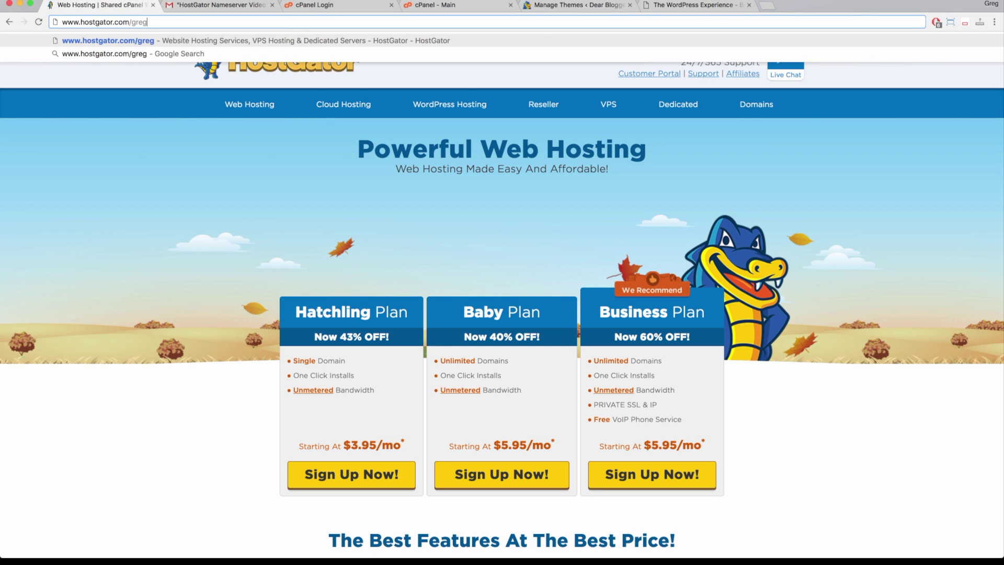
{"action": "key", "text": "Return"}
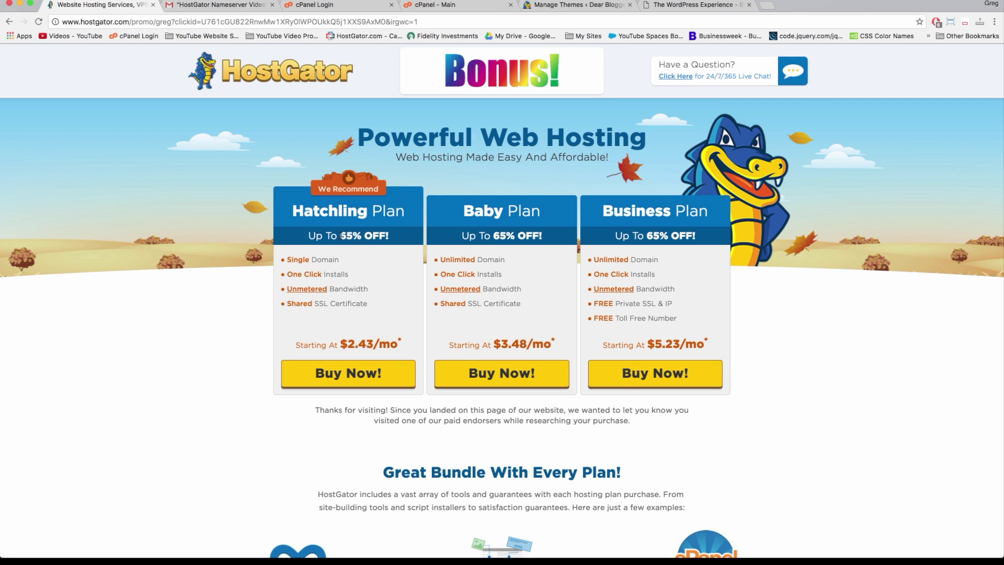
- Order the Hatchling plan at its 65% OFF promo price
{"action": "left_click_drag", "start_coordinate": [341, 235], "coordinate": [387, 236]}
{"action": "left_click", "coordinate": [390, 235]}
{"action": "left_click", "coordinate": [347, 378]}
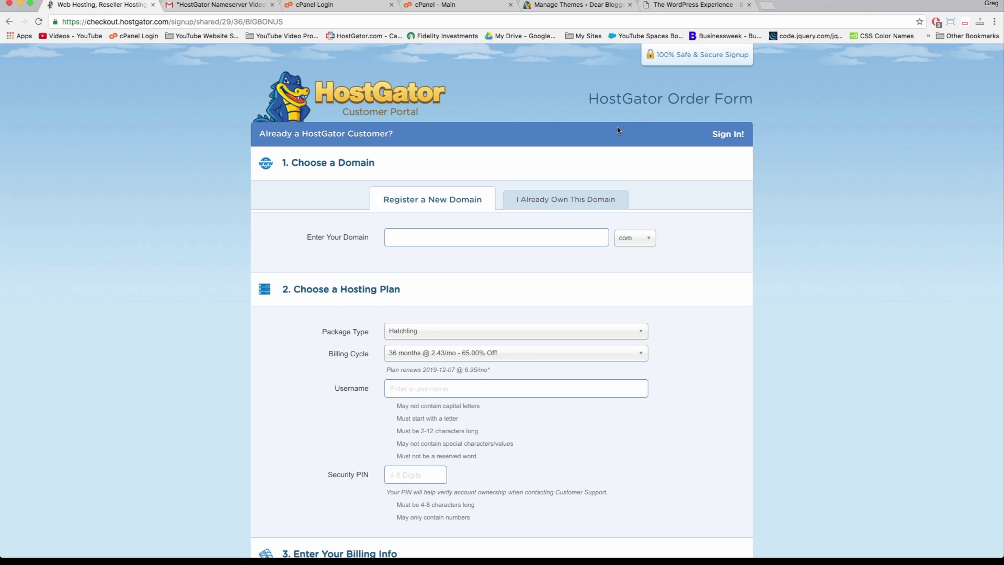
- Remove the HackAlert monitoring and Site Backup add-ons from the order
{"action": "scroll", "coordinate": [808, 171], "scroll_direction": "down", "scroll_amount": 5}
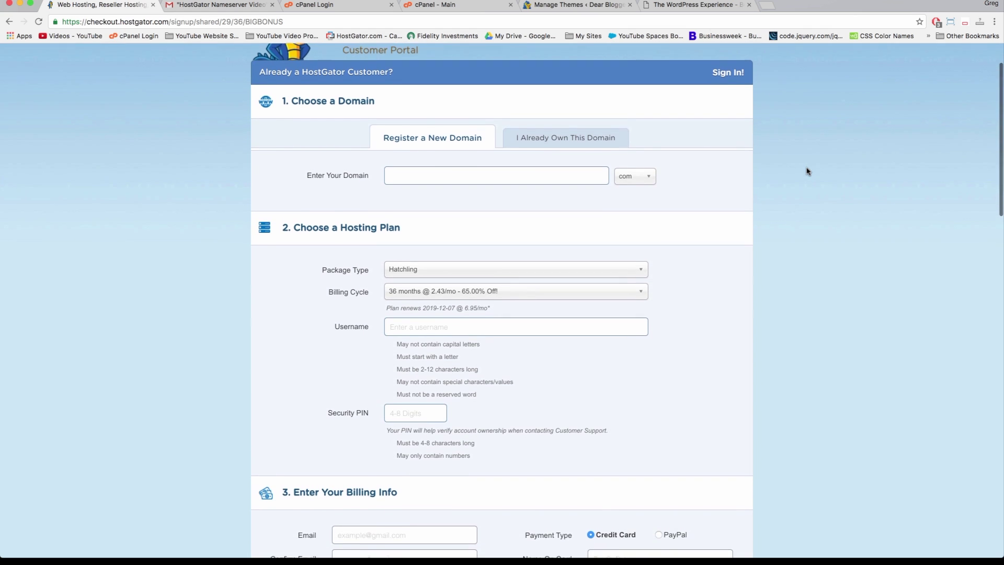
{"action": "scroll", "coordinate": [808, 171], "scroll_direction": "down", "scroll_amount": 10}
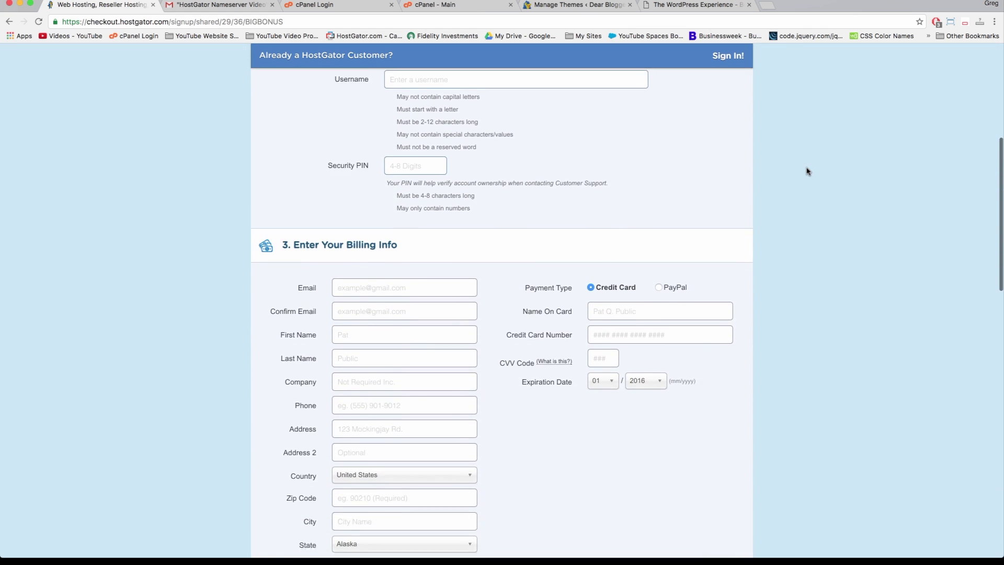
{"action": "scroll", "coordinate": [807, 171], "scroll_direction": "down", "scroll_amount": 9}
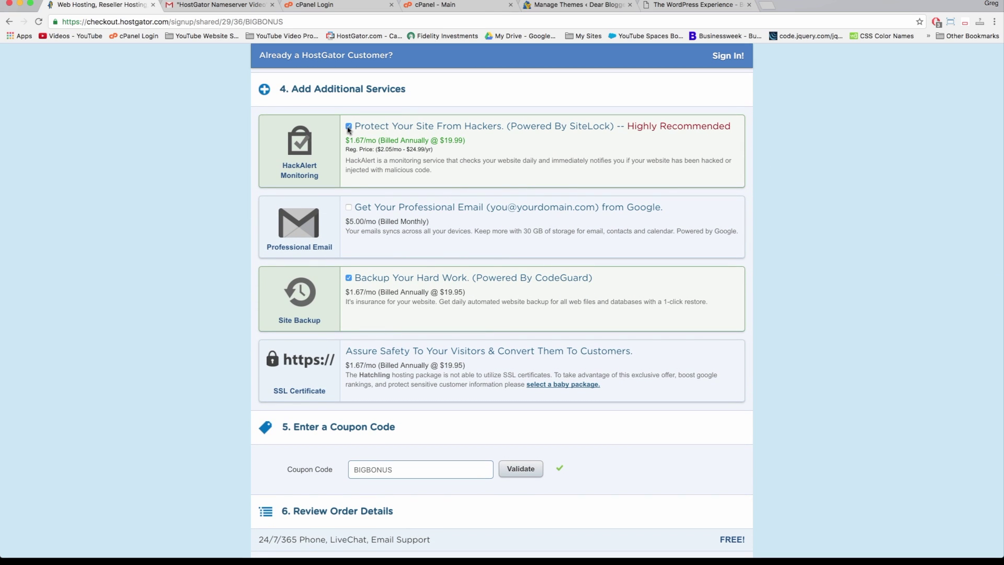
{"action": "left_click", "coordinate": [349, 128]}
{"action": "left_click", "coordinate": [349, 280]}
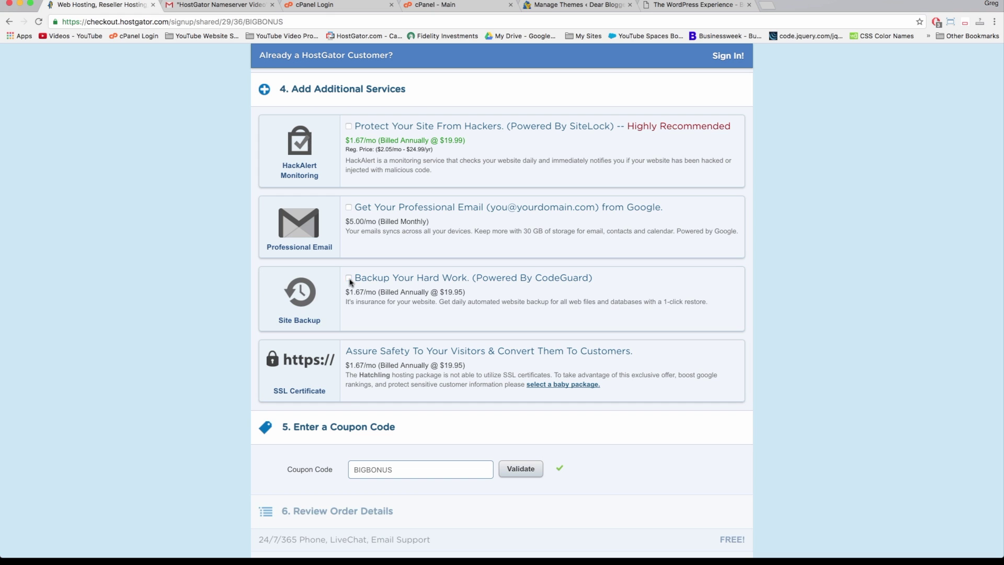
- Set the billing cycle to 1 month and drop the re-added HackAlert add-on
{"action": "scroll", "coordinate": [491, 311], "scroll_direction": "down", "scroll_amount": 3}
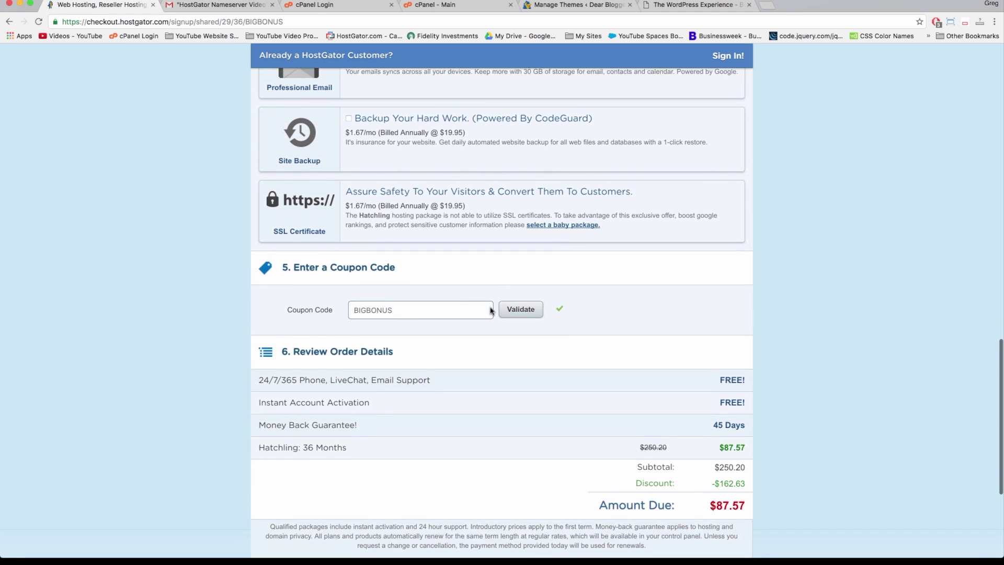
{"action": "scroll", "coordinate": [490, 310], "scroll_direction": "down", "scroll_amount": 3}
{"action": "scroll", "coordinate": [490, 310], "scroll_direction": "up", "scroll_amount": 20}
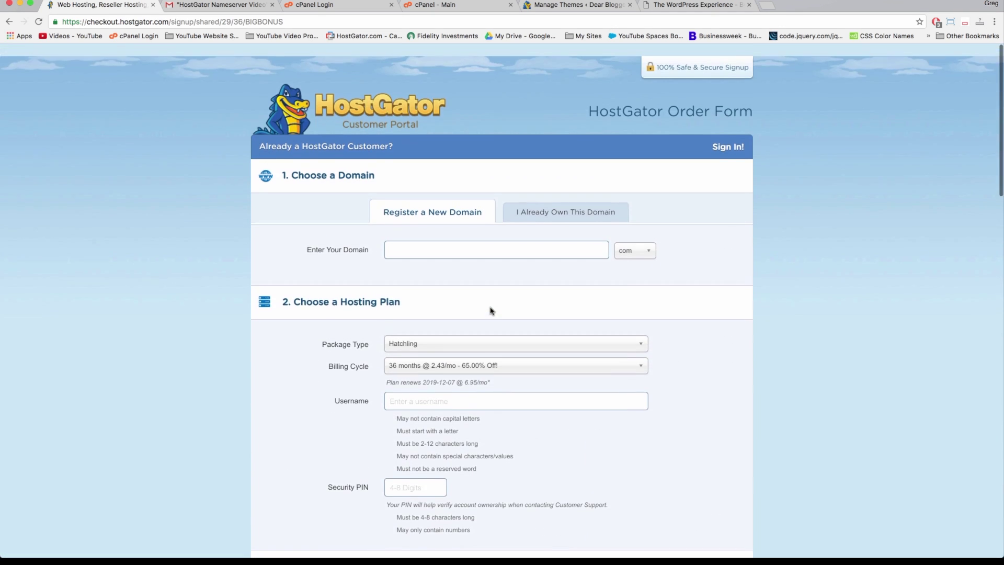
{"action": "left_click", "coordinate": [417, 354]}
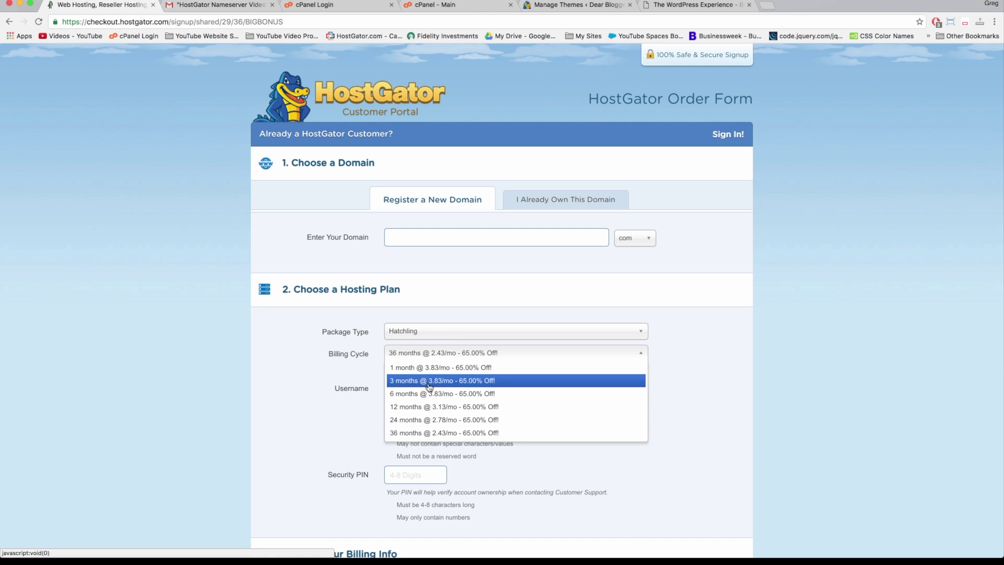
{"action": "left_click", "coordinate": [395, 367]}
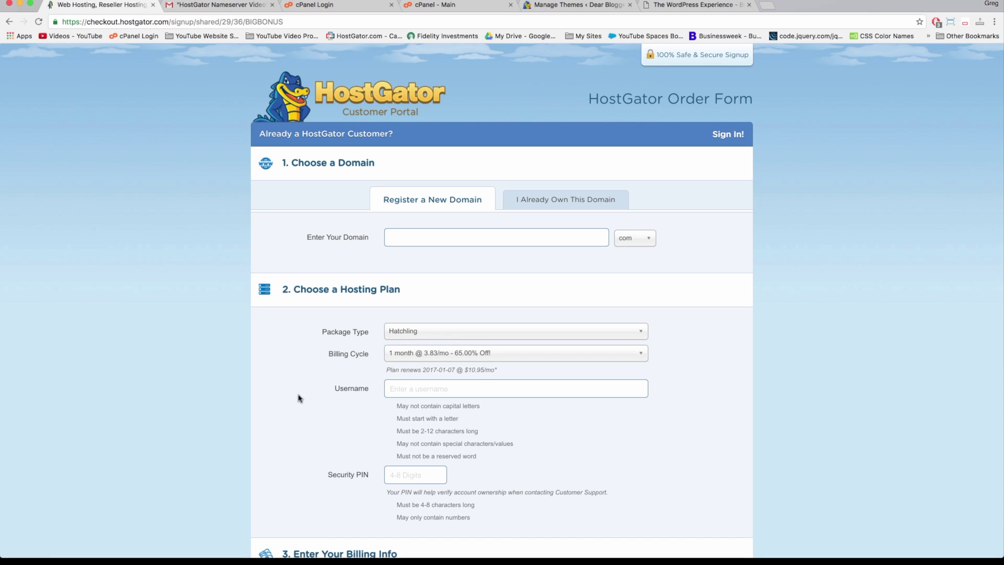
{"action": "scroll", "coordinate": [298, 398], "scroll_direction": "down", "scroll_amount": 6}
{"action": "scroll", "coordinate": [298, 397], "scroll_direction": "down", "scroll_amount": 6}
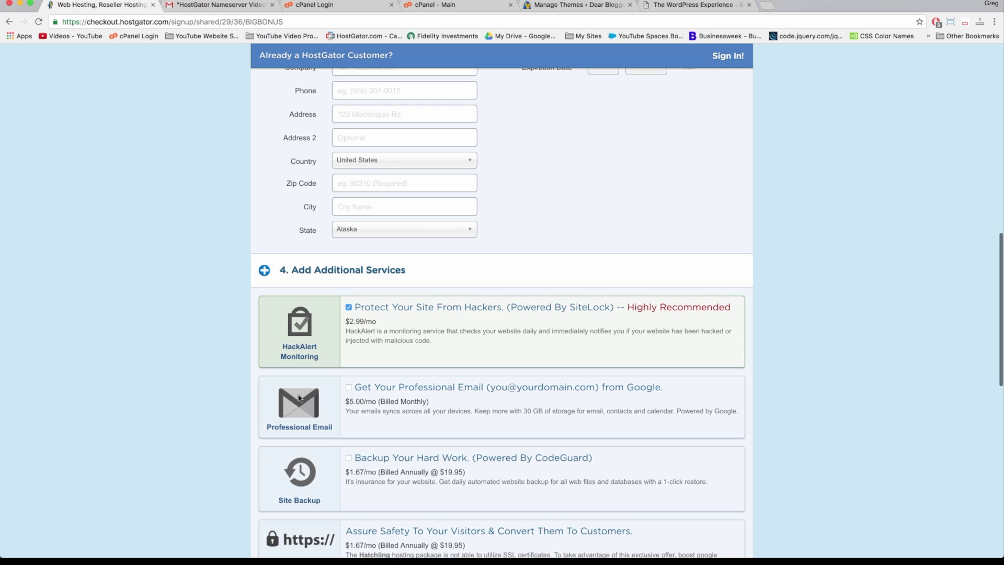
{"action": "left_click", "coordinate": [349, 306]}
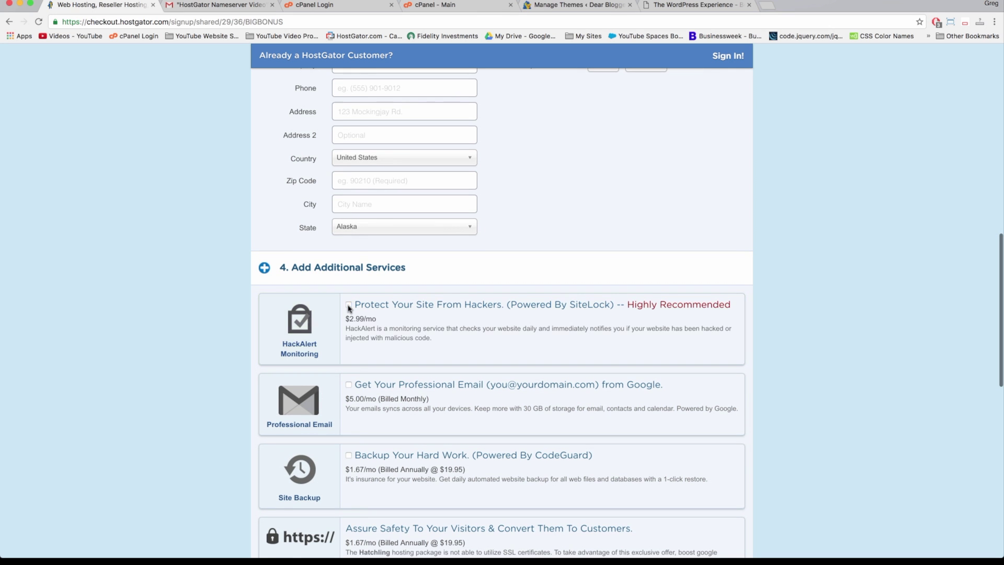
- Check the BIGBONUS coupon and $10.95 original price, accept the terms, and switch to Gmail
{"action": "scroll", "coordinate": [349, 307], "scroll_direction": "down", "scroll_amount": 6}
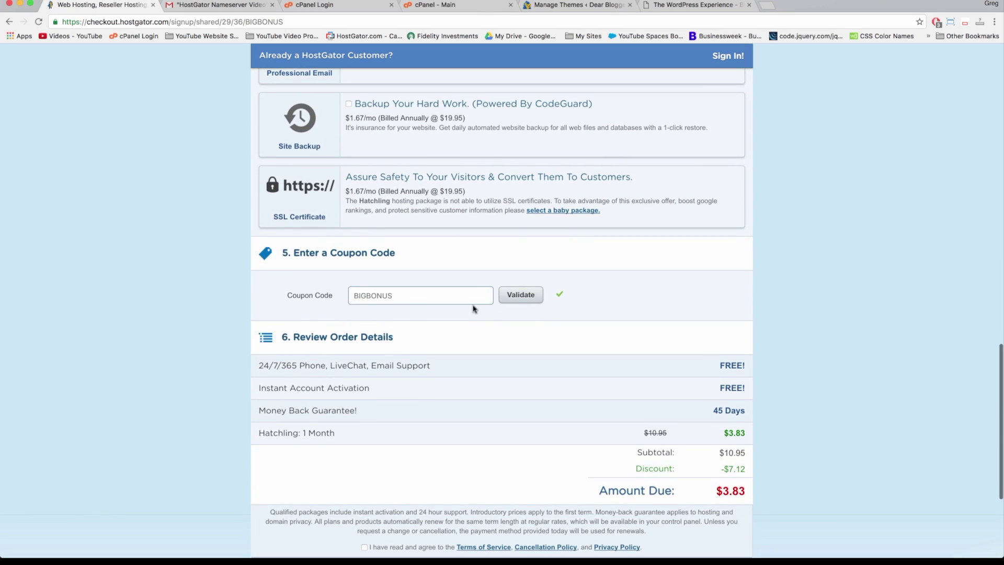
{"action": "scroll", "coordinate": [538, 308], "scroll_direction": "down", "scroll_amount": 3}
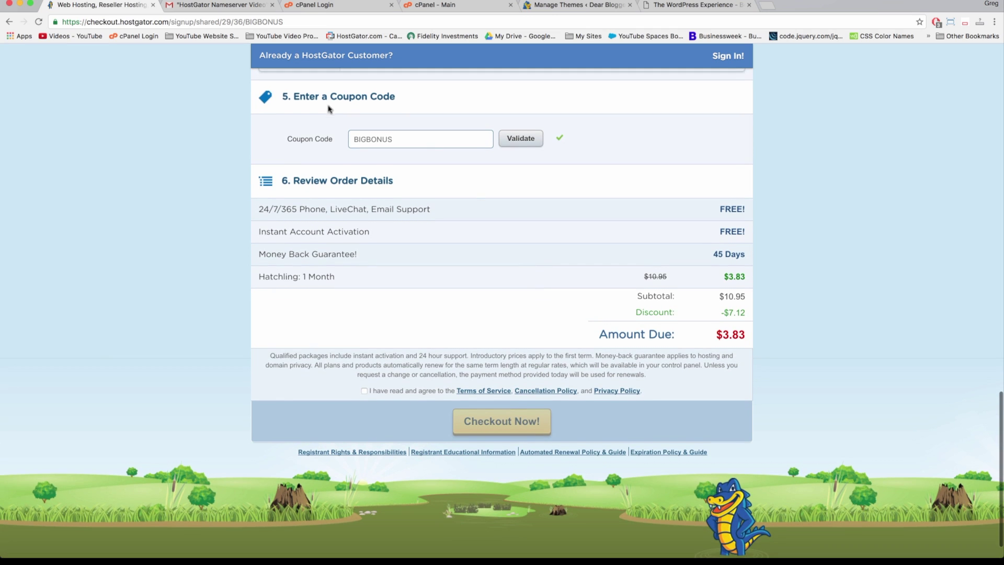
{"action": "left_click_drag", "start_coordinate": [352, 140], "coordinate": [396, 139]}
{"action": "left_click", "coordinate": [395, 140]}
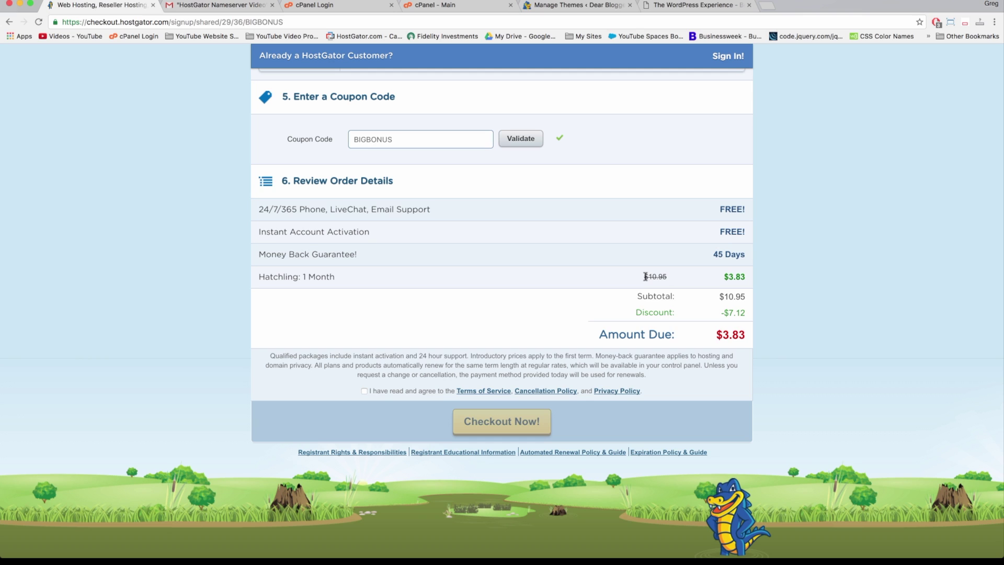
{"action": "left_click_drag", "start_coordinate": [646, 276], "coordinate": [684, 275]}
{"action": "left_click", "coordinate": [663, 282]}
{"action": "left_click_drag", "start_coordinate": [648, 276], "coordinate": [671, 276]}
{"action": "left_click", "coordinate": [712, 281]}
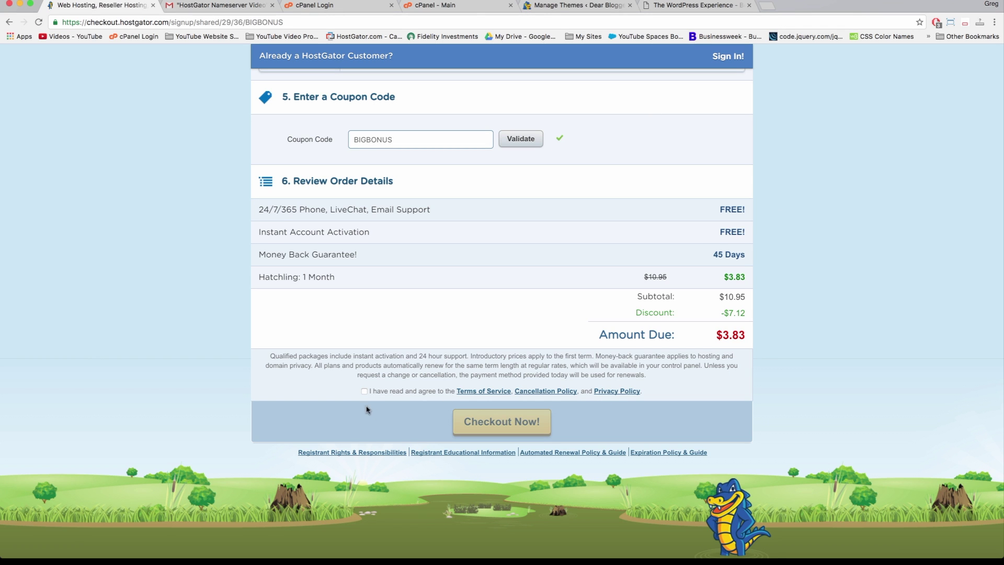
{"action": "left_click", "coordinate": [365, 392]}
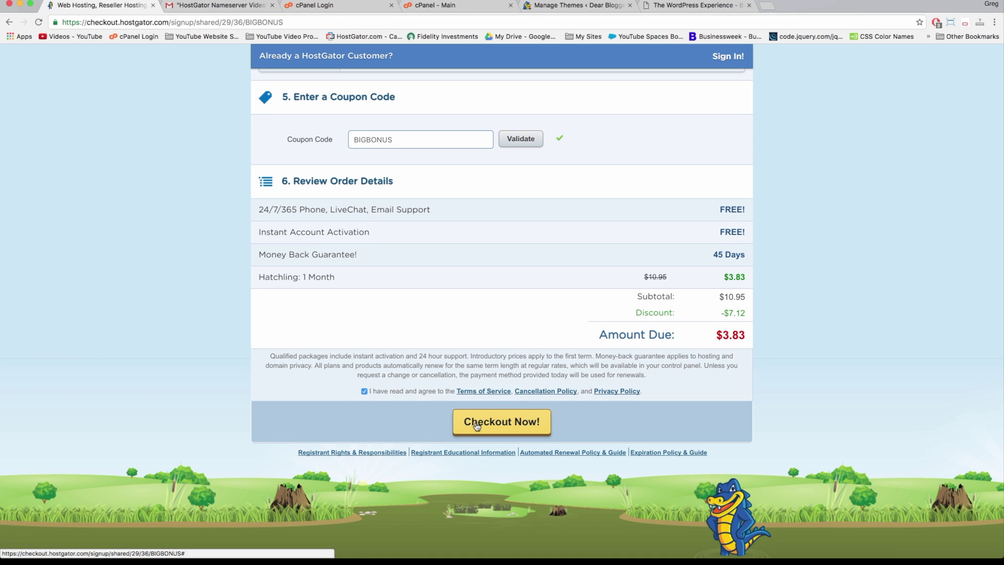
{"action": "left_click", "coordinate": [194, 8]}
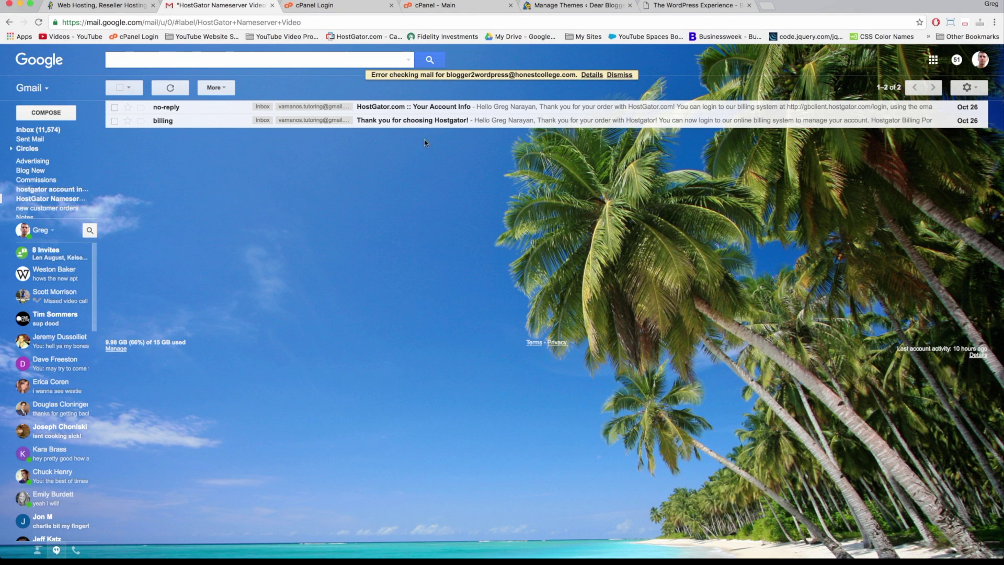
- Log into cPanel with the username and password from the 'HostGator.com :: Your Account Info' email
{"action": "left_click", "coordinate": [432, 110]}
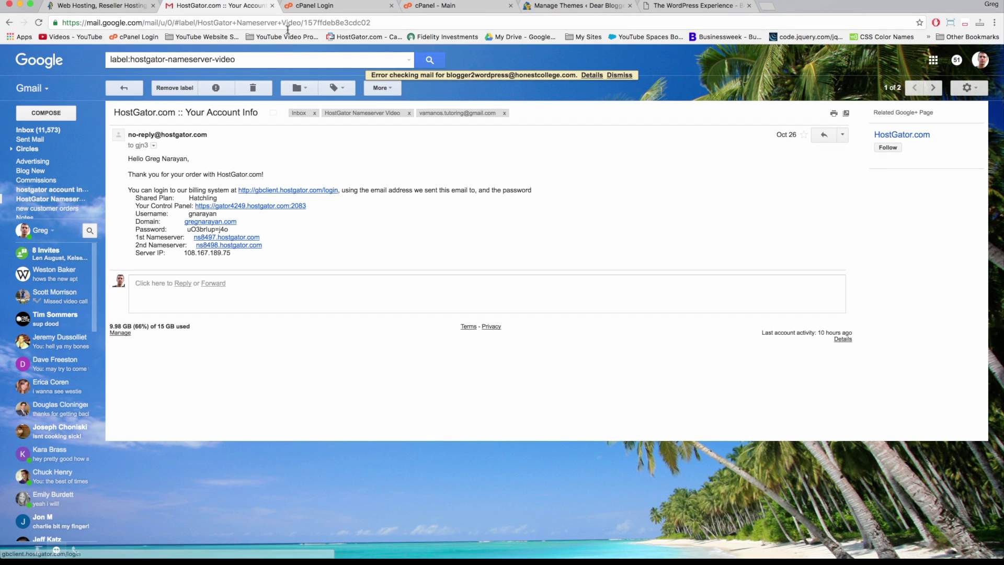
{"action": "left_click", "coordinate": [314, 6]}
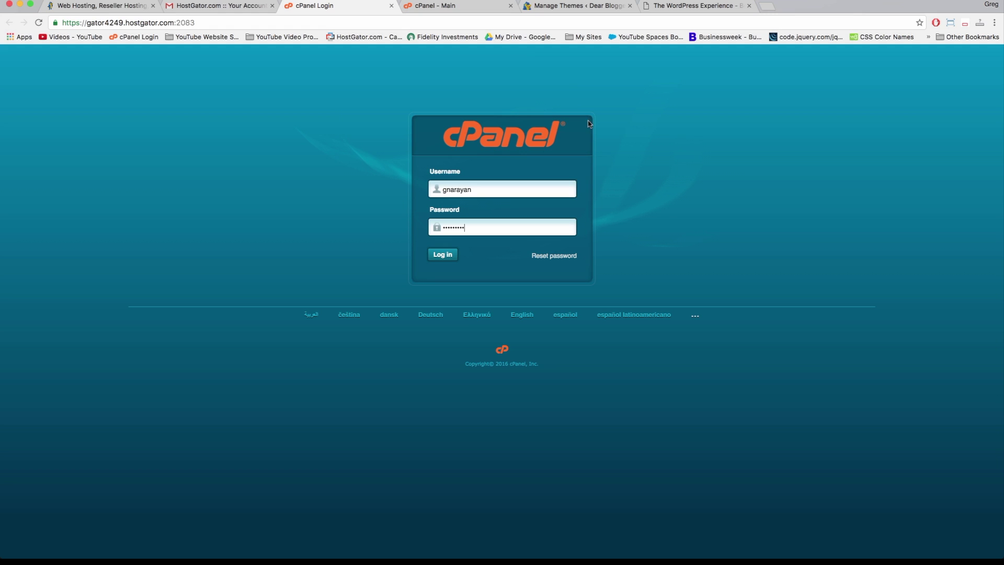
{"action": "left_click", "coordinate": [228, 10]}
{"action": "double_click", "coordinate": [148, 229]}
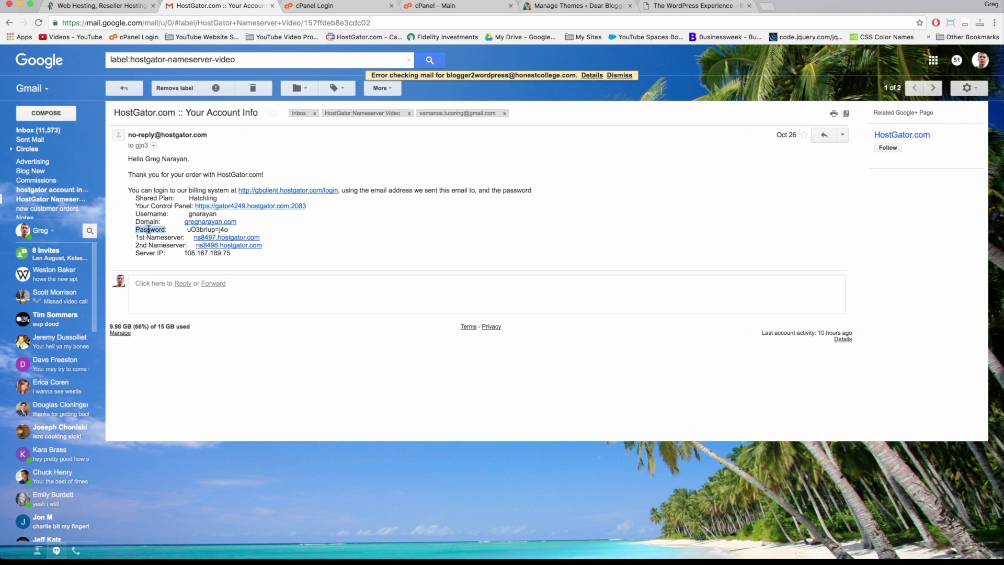
{"action": "double_click", "coordinate": [149, 214]}
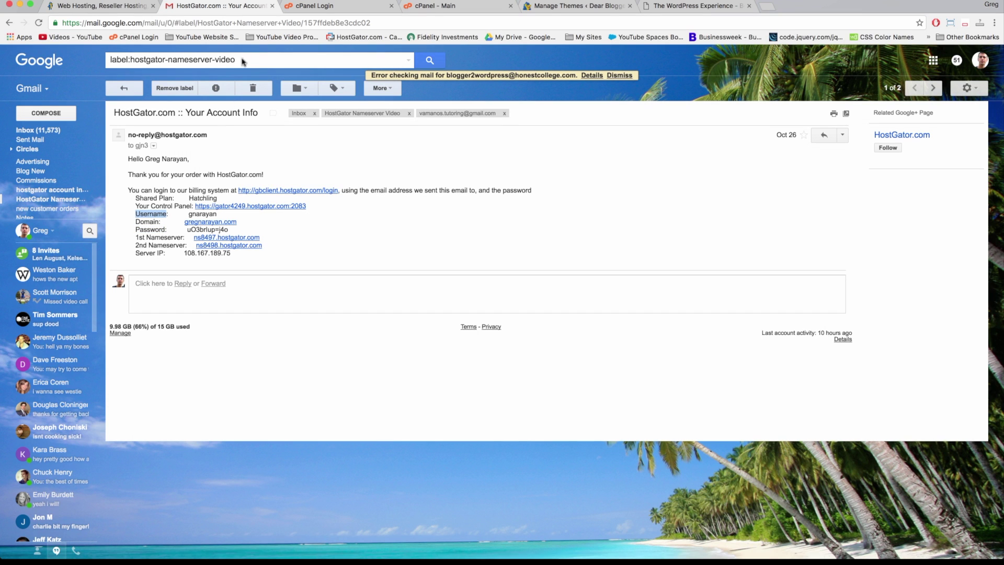
{"action": "left_click", "coordinate": [332, 9]}
{"action": "key", "text": "Return"}
{"action": "left_click", "coordinate": [444, 6]}
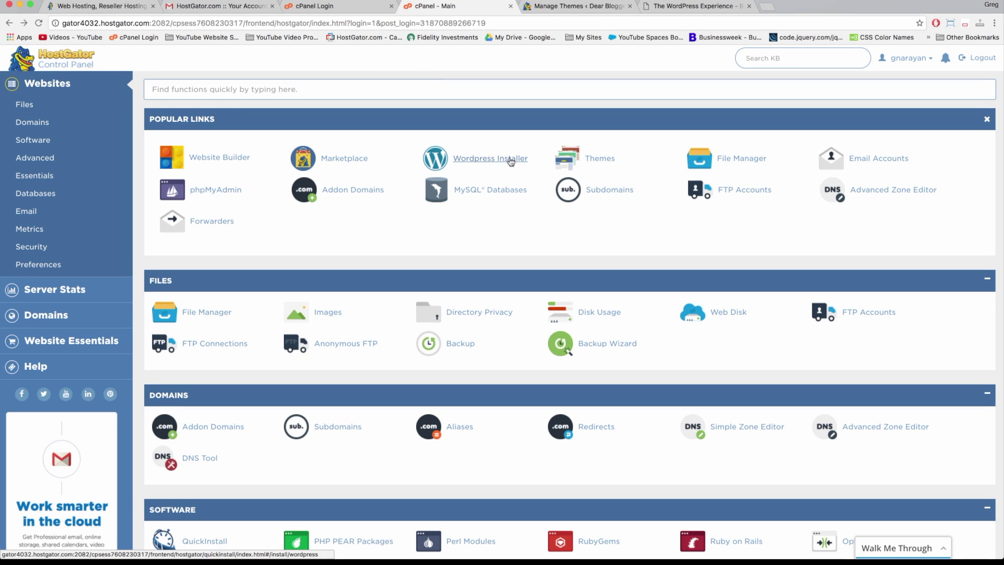
- Open the WordPress Installer, view its domain list without choosing one, then go to Dear Blogger's themes
{"action": "left_click", "coordinate": [491, 160]}
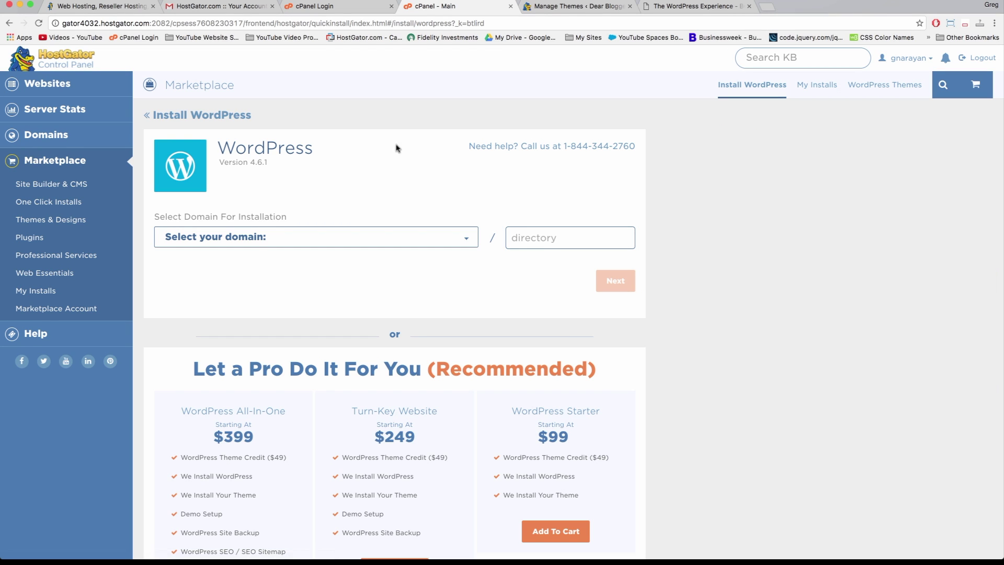
{"action": "left_click", "coordinate": [412, 242]}
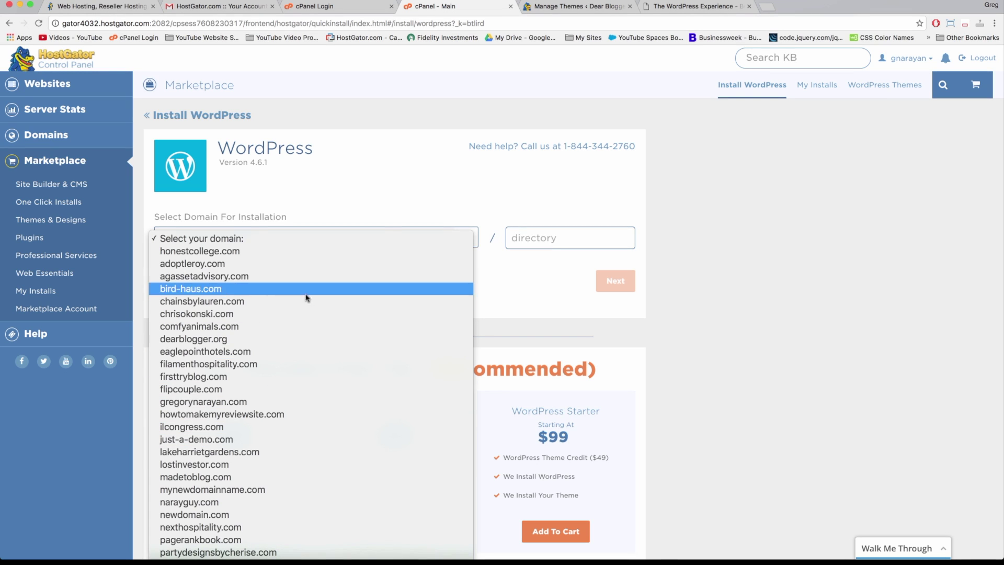
{"action": "left_click", "coordinate": [421, 189]}
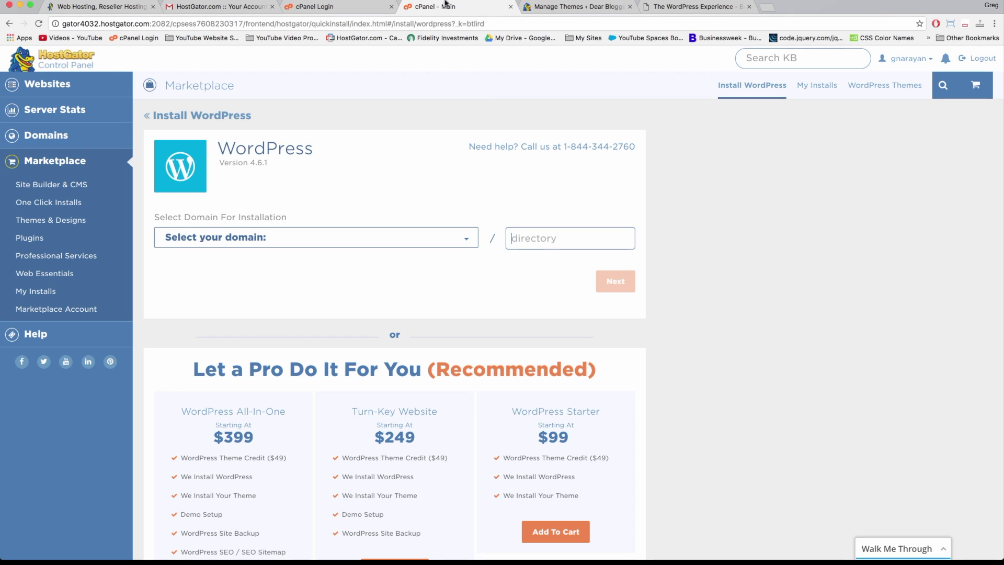
{"action": "left_click", "coordinate": [561, 7]}
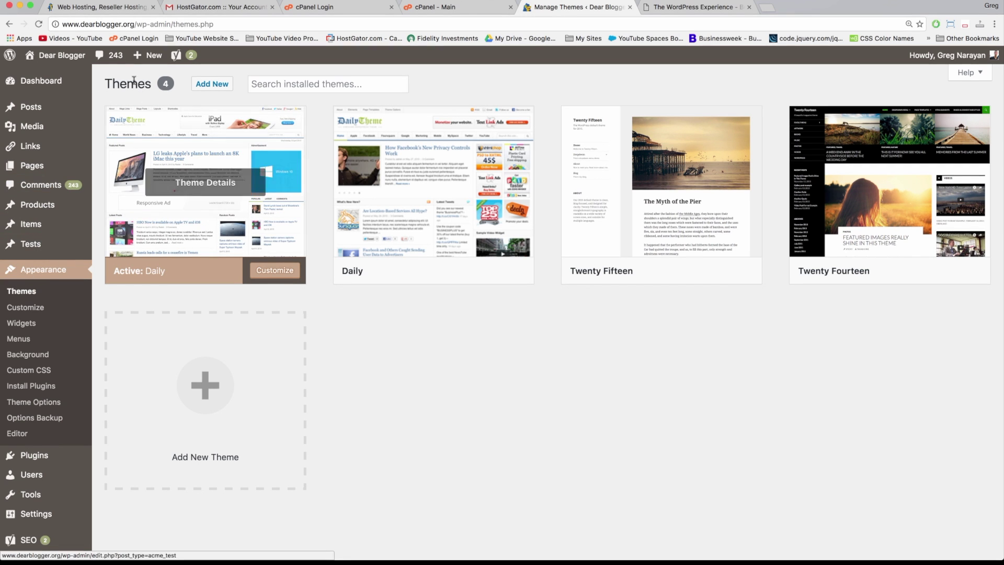
- Open Add New on the Themes page and scroll through the 15 featured themes
{"action": "left_click", "coordinate": [209, 86]}
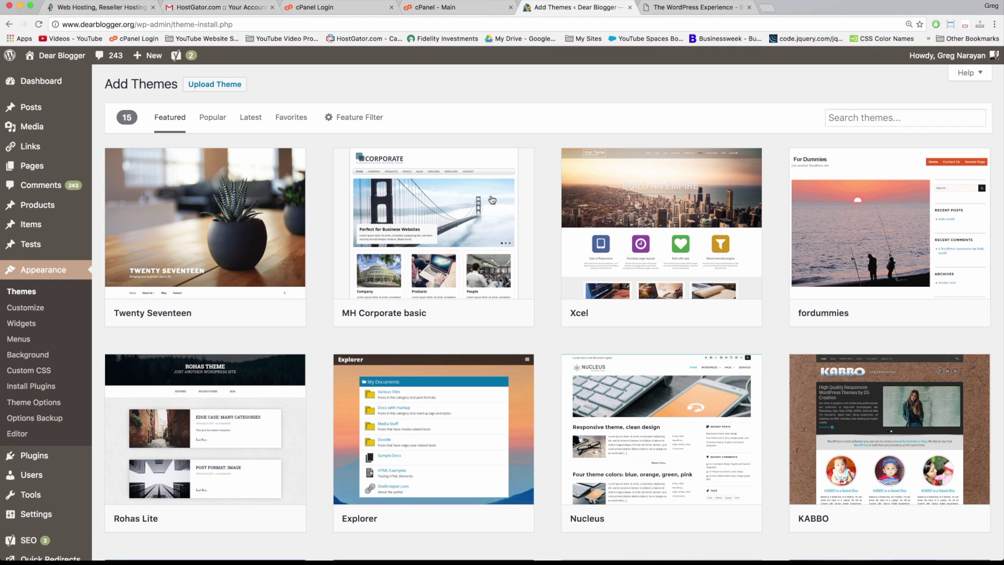
{"action": "scroll", "coordinate": [322, 187], "scroll_direction": "down", "scroll_amount": 1}
{"action": "scroll", "coordinate": [322, 186], "scroll_direction": "down", "scroll_amount": 10}
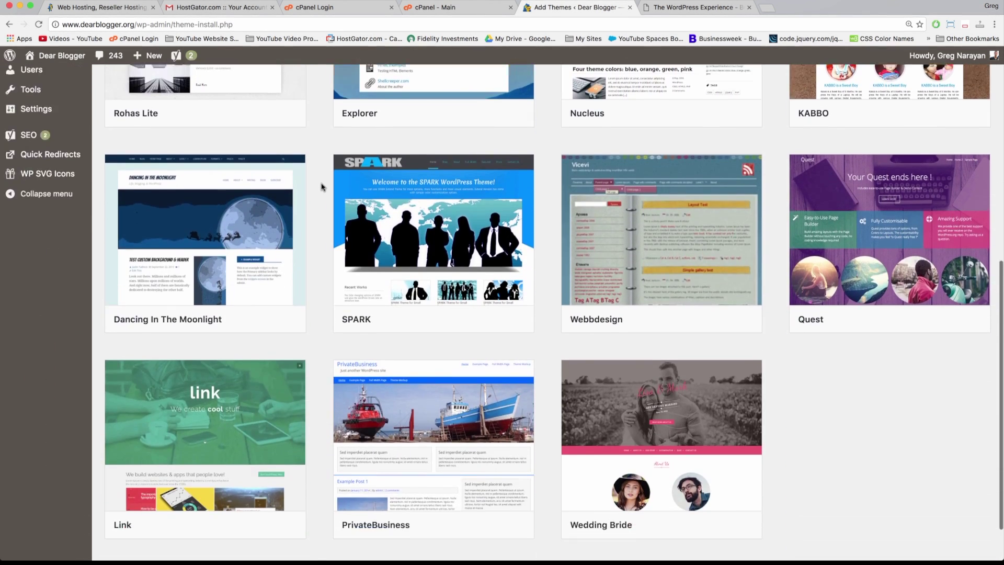
{"action": "scroll", "coordinate": [322, 187], "scroll_direction": "up", "scroll_amount": 10}
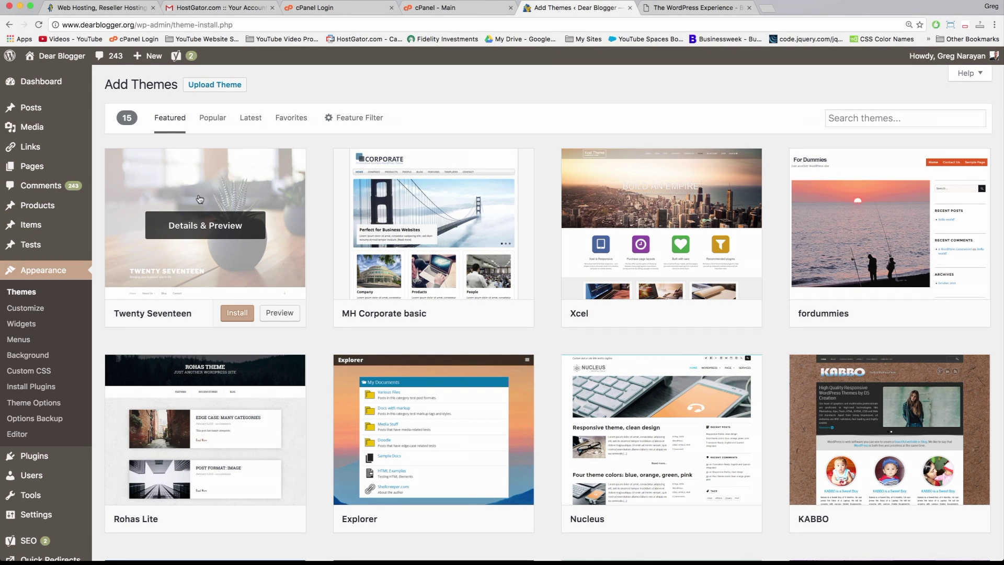
- Open the Twenty Seventeen theme preview and scroll through its sample posts and text styles
{"action": "left_click", "coordinate": [199, 199]}
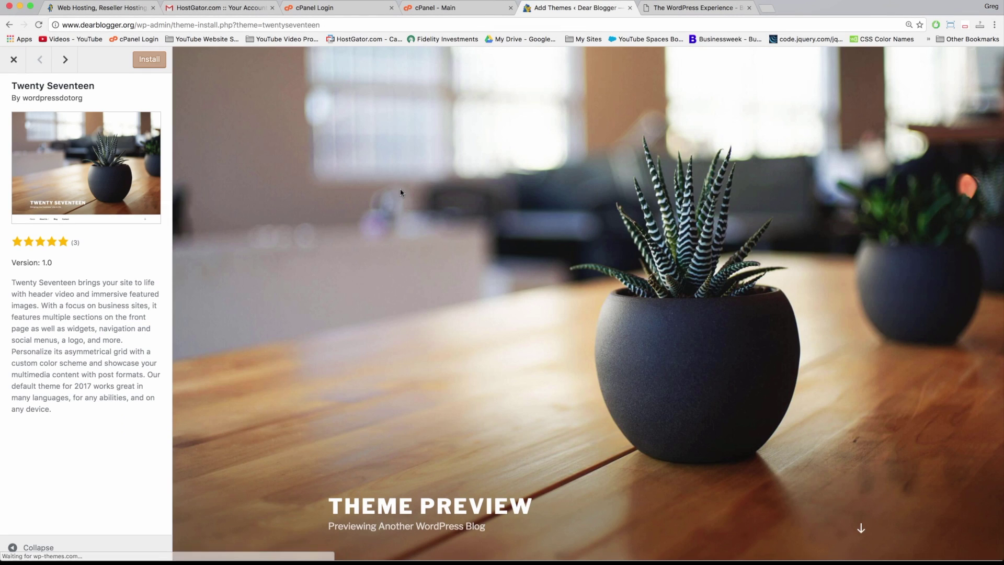
{"action": "scroll", "coordinate": [380, 328], "scroll_direction": "down", "scroll_amount": 9}
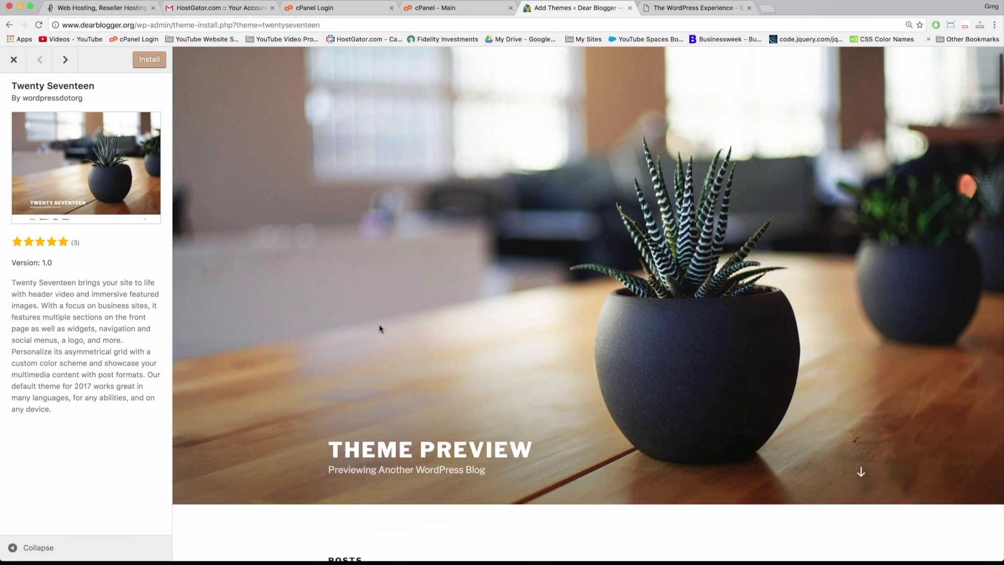
{"action": "scroll", "coordinate": [380, 332], "scroll_direction": "down", "scroll_amount": 10}
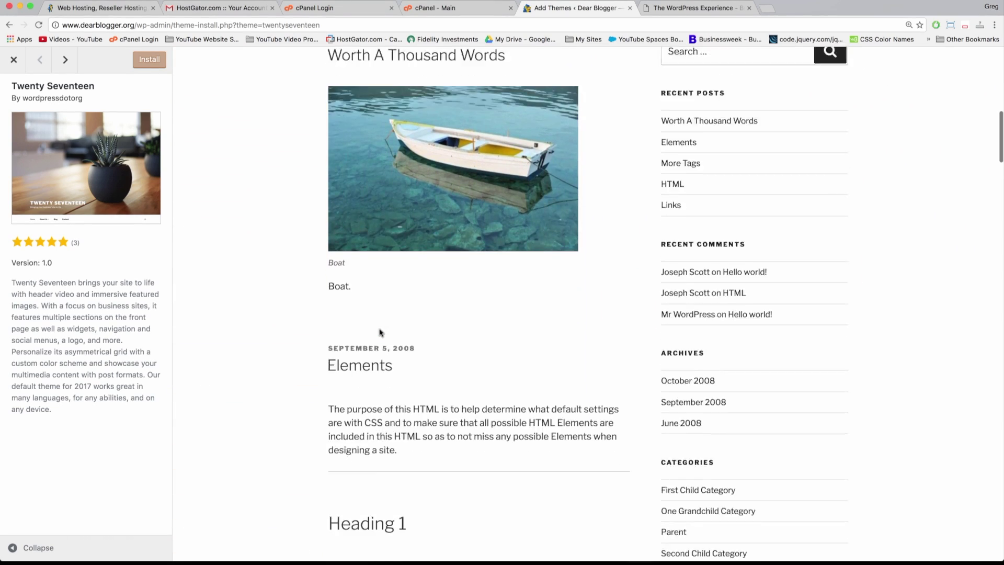
{"action": "scroll", "coordinate": [458, 377], "scroll_direction": "down", "scroll_amount": 6}
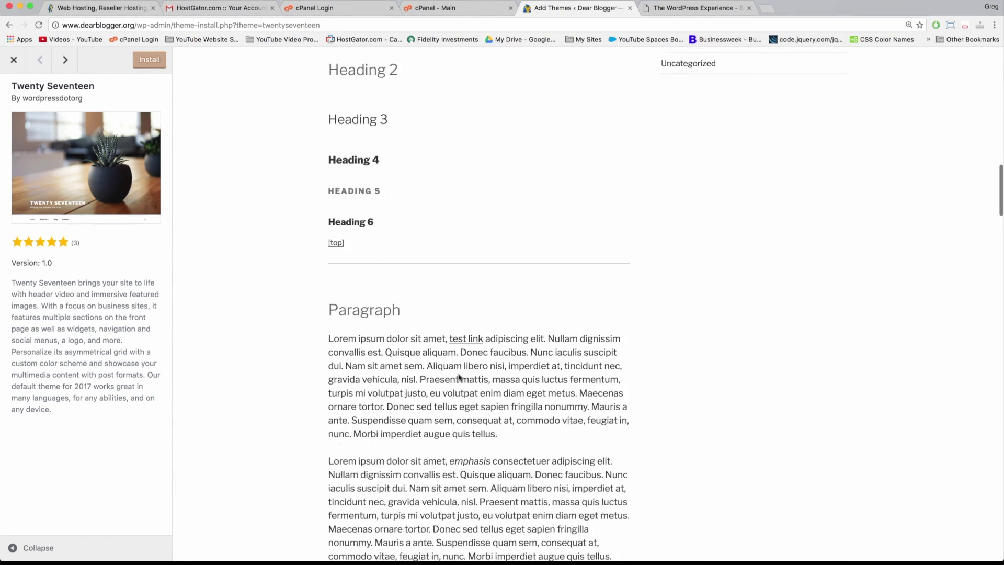
{"action": "scroll", "coordinate": [458, 377], "scroll_direction": "up", "scroll_amount": 20}
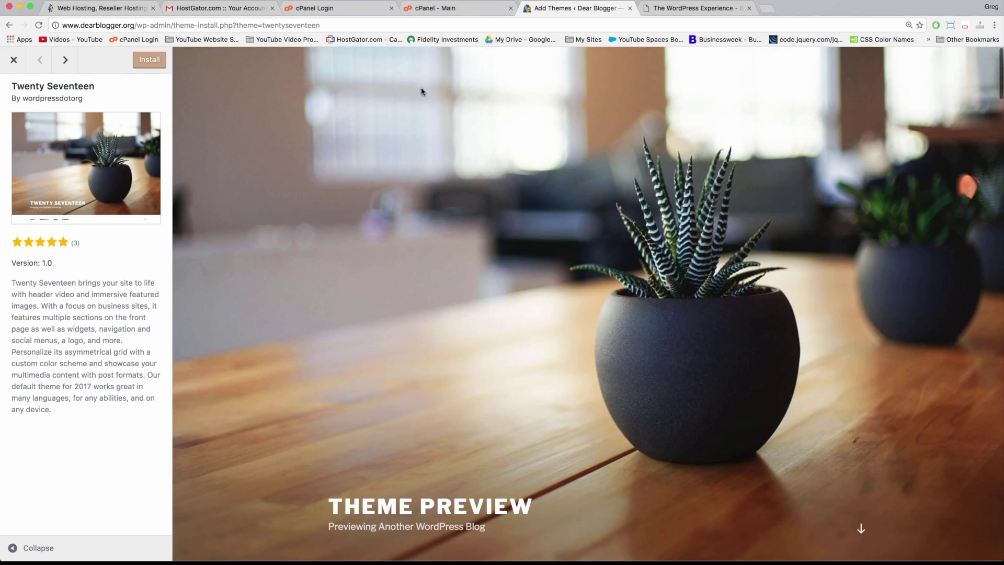
{"action": "scroll", "coordinate": [473, 259], "scroll_direction": "down", "scroll_amount": 15}
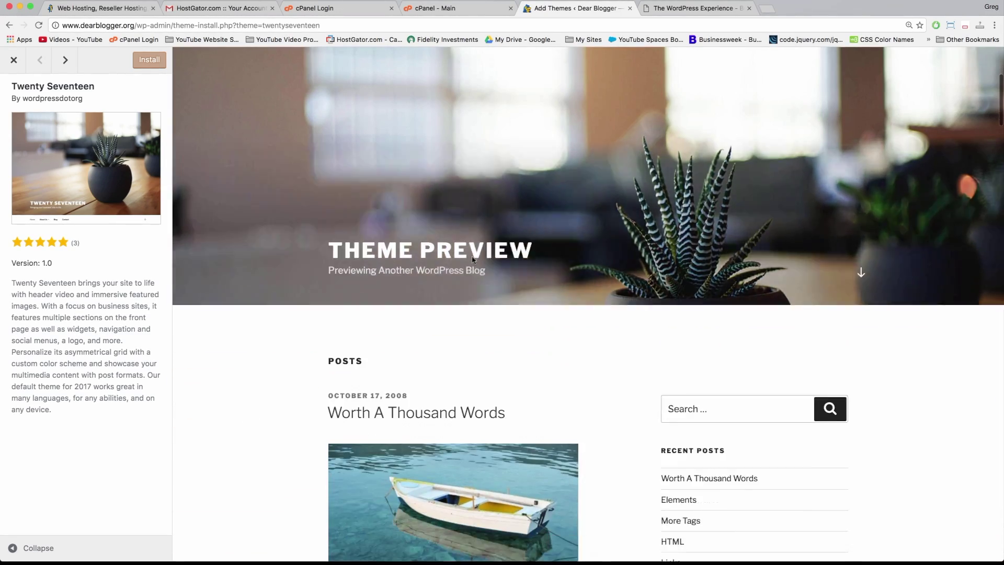
{"action": "scroll", "coordinate": [472, 259], "scroll_direction": "up", "scroll_amount": 15}
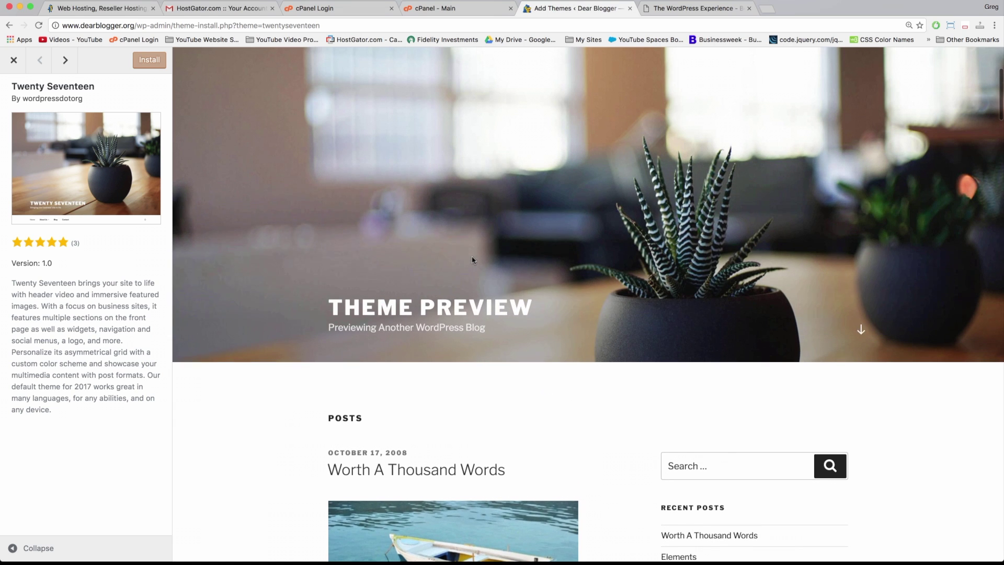
{"action": "scroll", "coordinate": [477, 200], "scroll_direction": "up", "scroll_amount": 4}
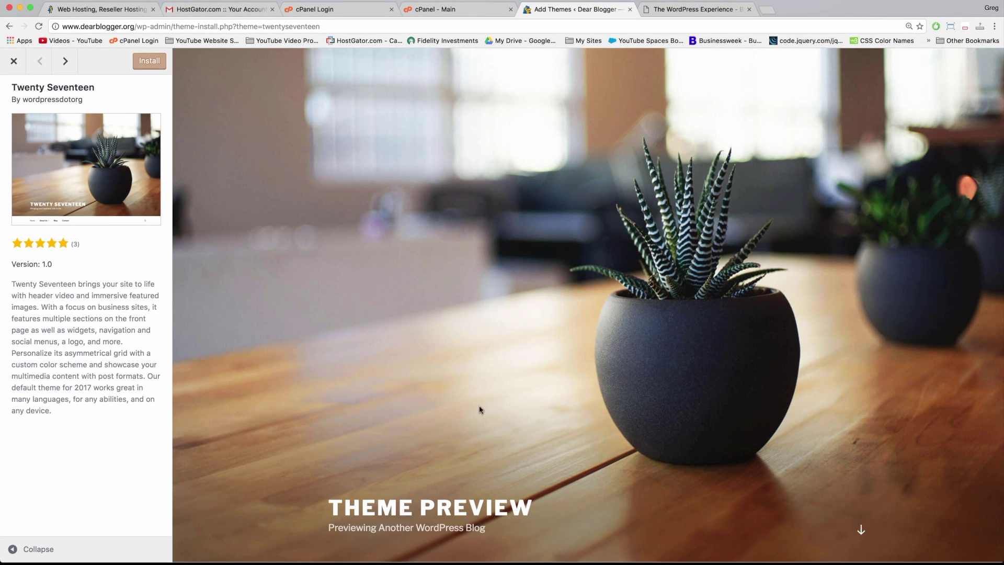
{"action": "scroll", "coordinate": [837, 366], "scroll_direction": "down", "scroll_amount": 6}
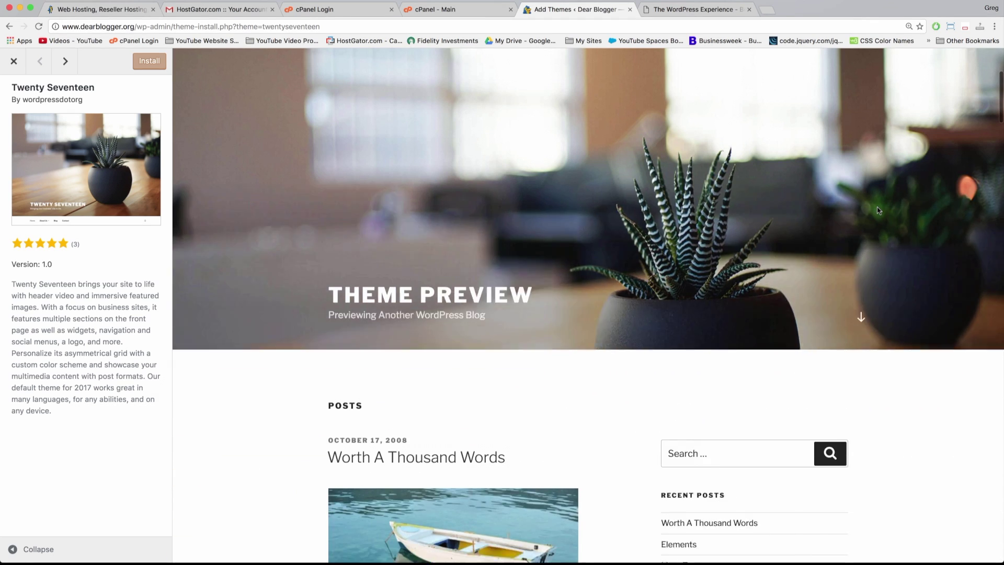
{"action": "scroll", "coordinate": [879, 210], "scroll_direction": "up", "scroll_amount": 5}
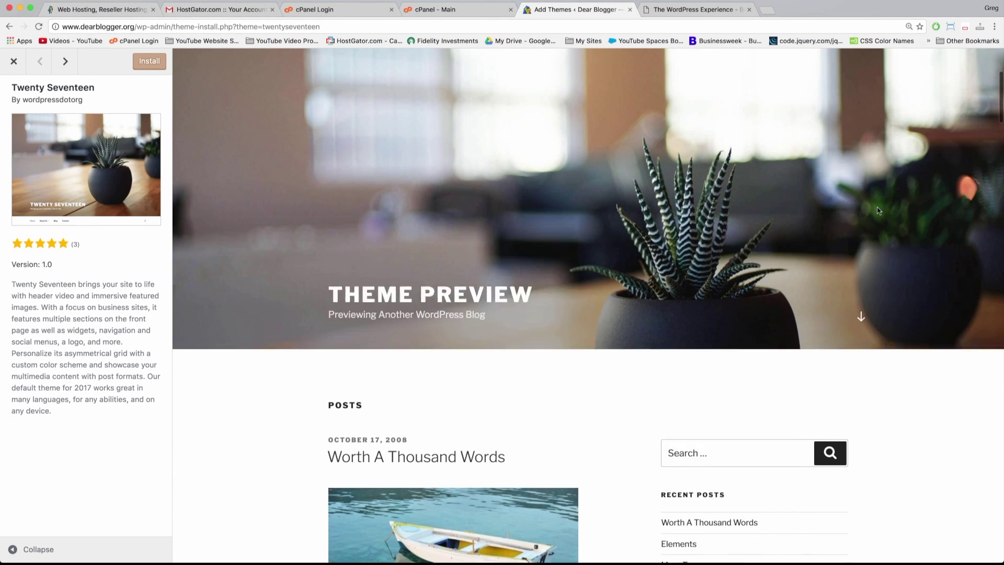
{"action": "scroll", "coordinate": [878, 210], "scroll_direction": "up", "scroll_amount": 3}
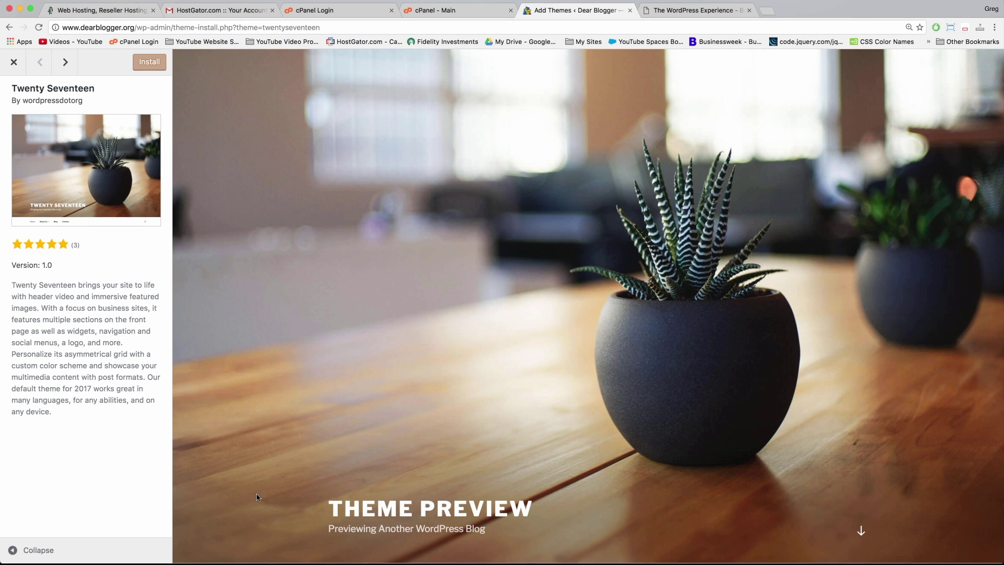
- View The WordPress Experience homepage, then return to the cPanel WordPress 4.6.1 install page
{"action": "left_click", "coordinate": [668, 9]}
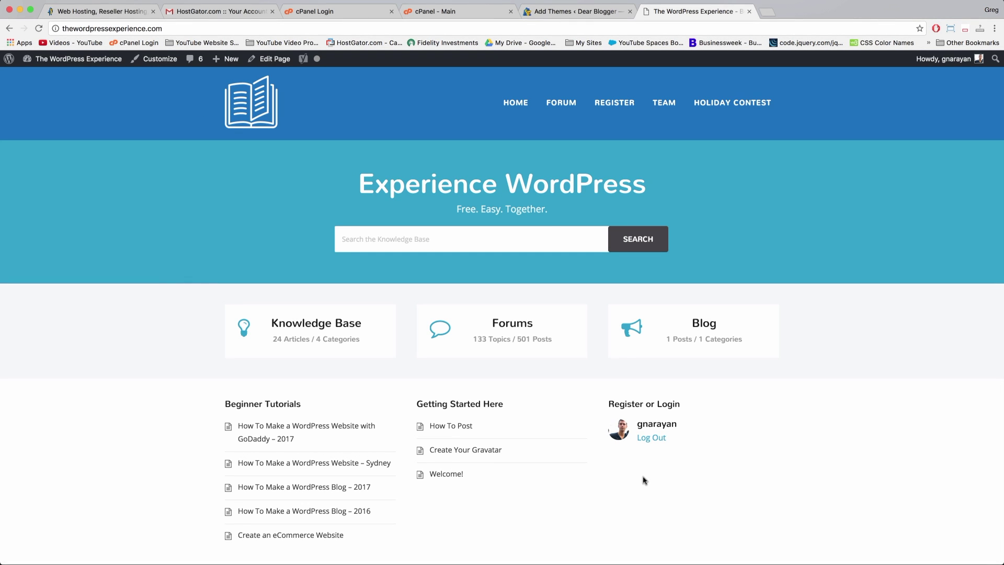
{"action": "key", "text": "super+4"}
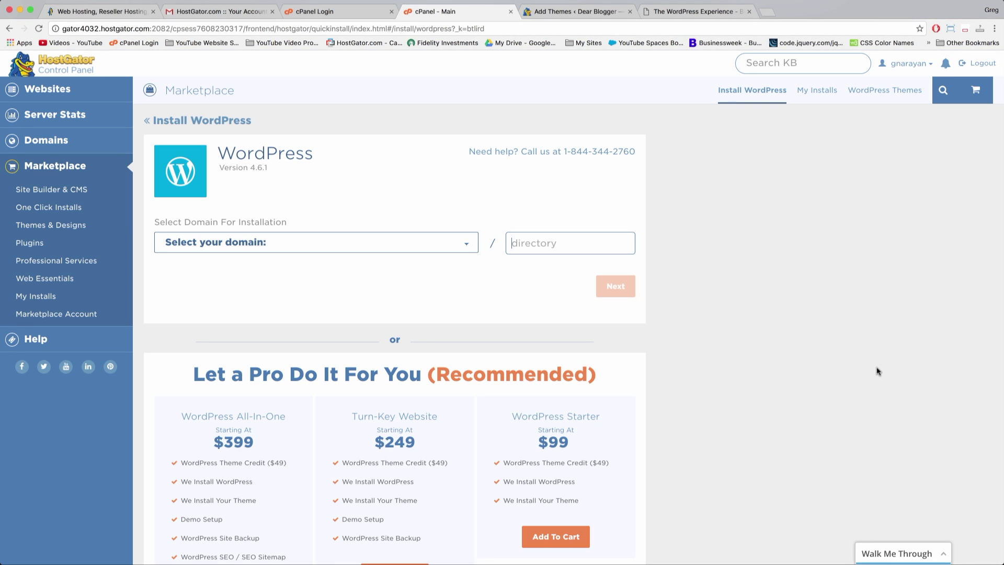